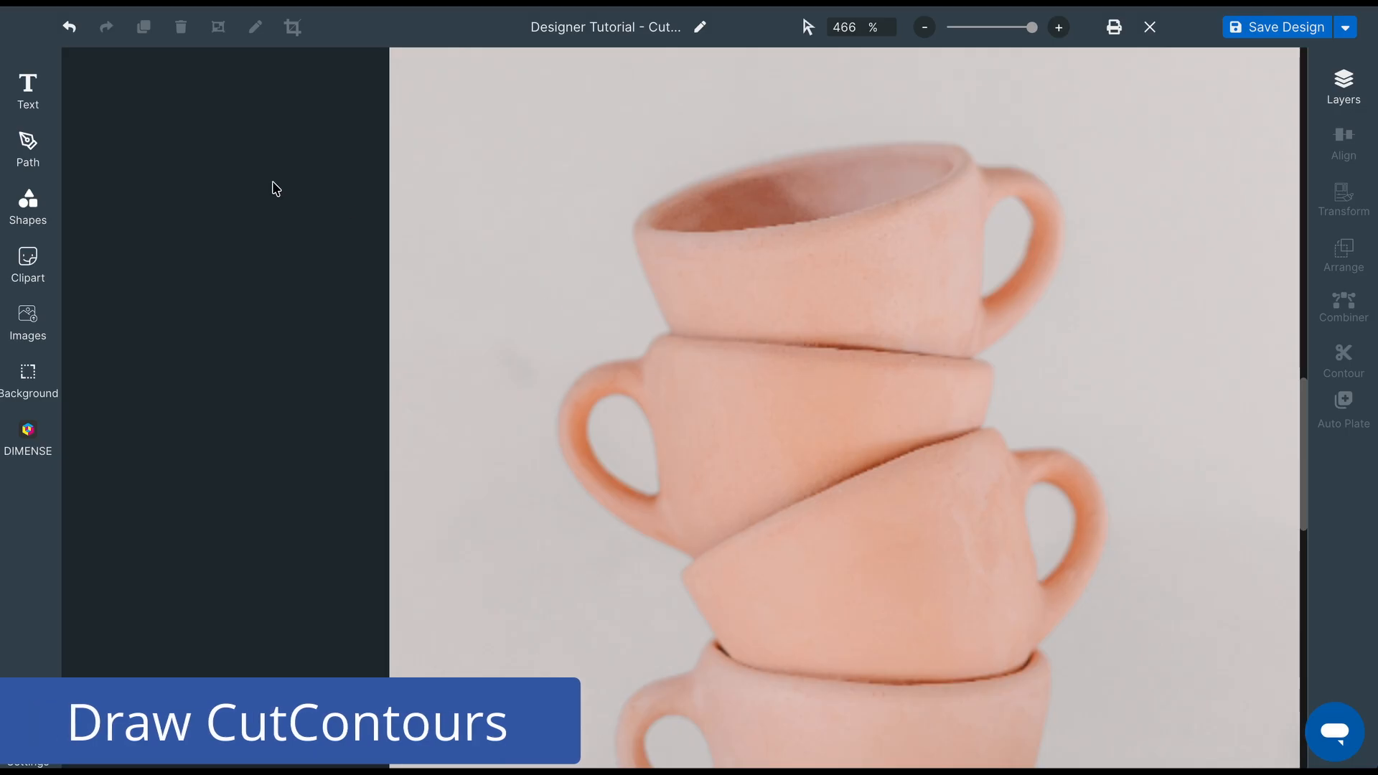
# Step: Start a Pen path with its stroke set to the CutContour colour and a width of 0.1 mm
pyautogui.click(33, 145)
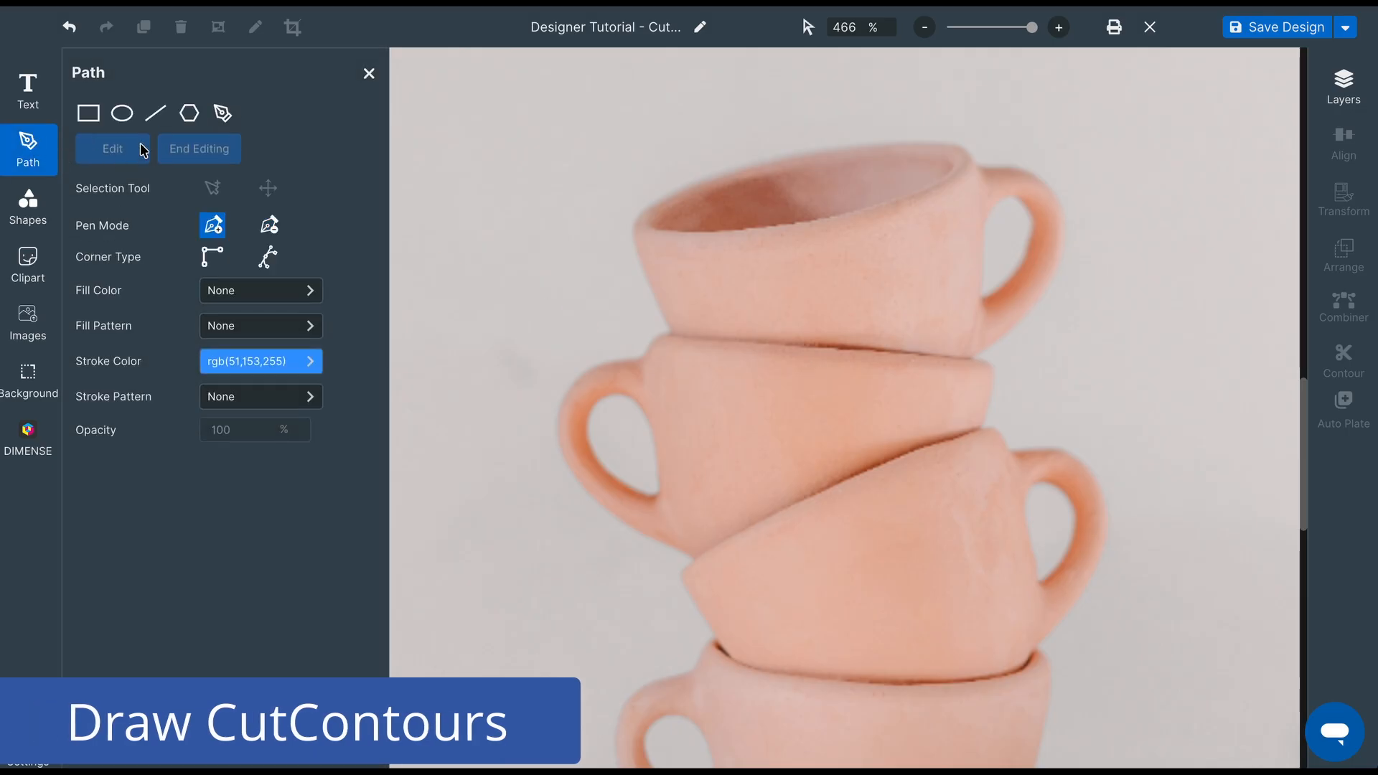
pyautogui.click(222, 116)
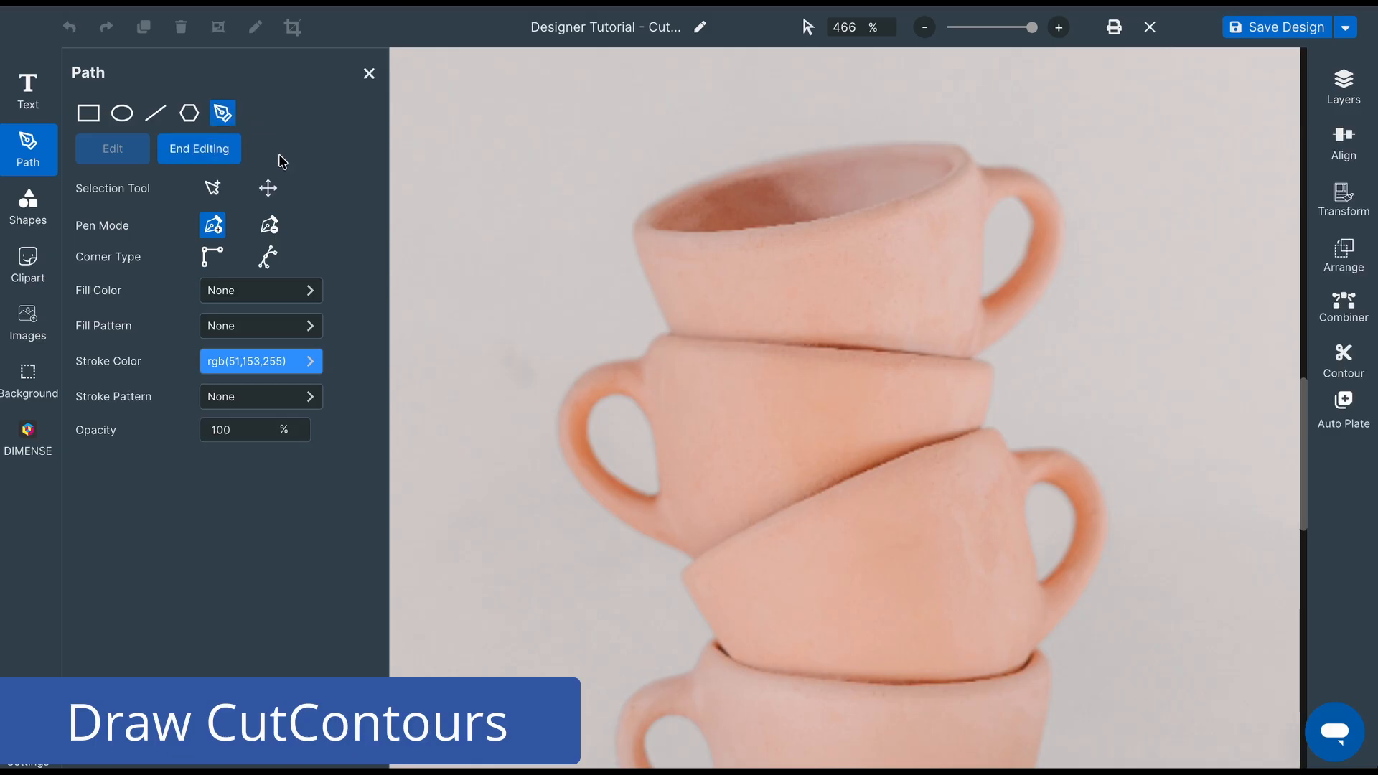
pyautogui.click(291, 367)
pyautogui.click(273, 452)
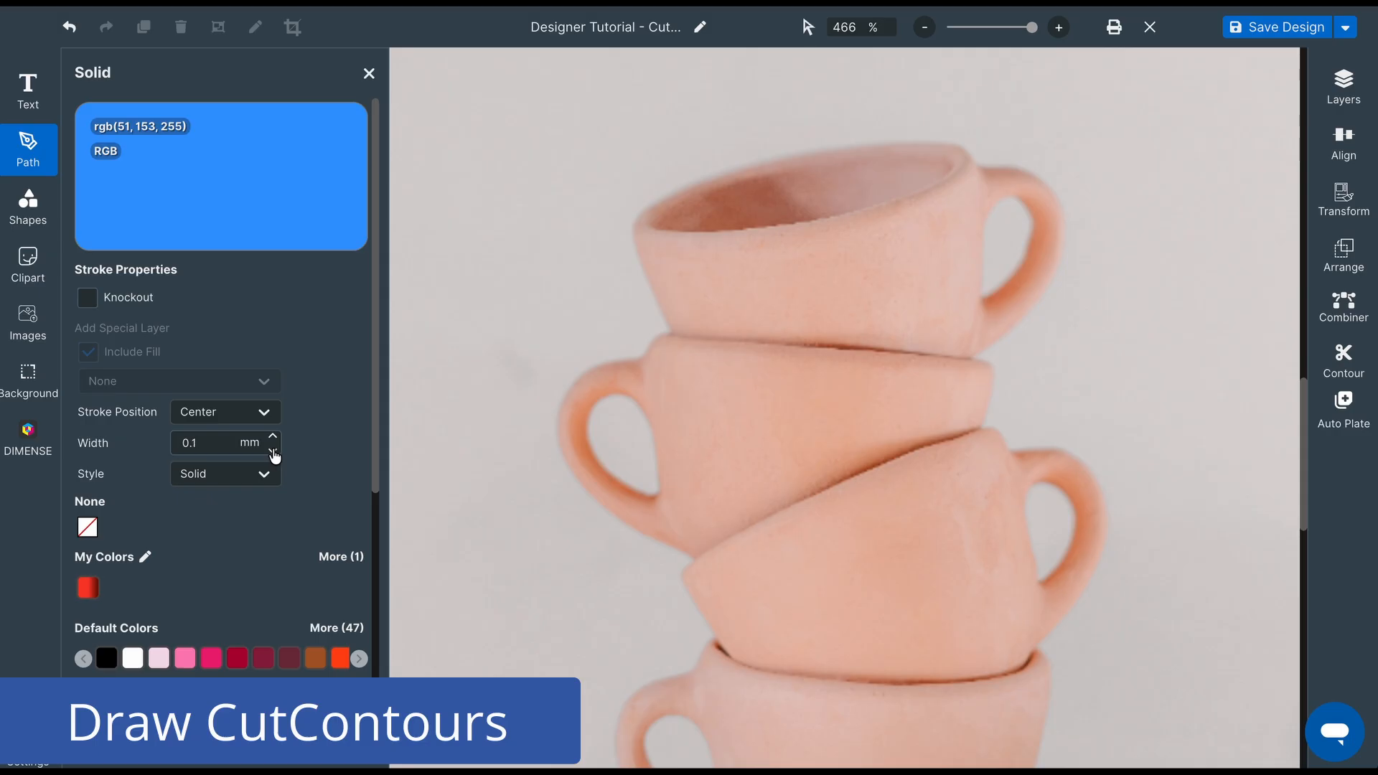
pyautogui.scroll(-3, 359, 585)
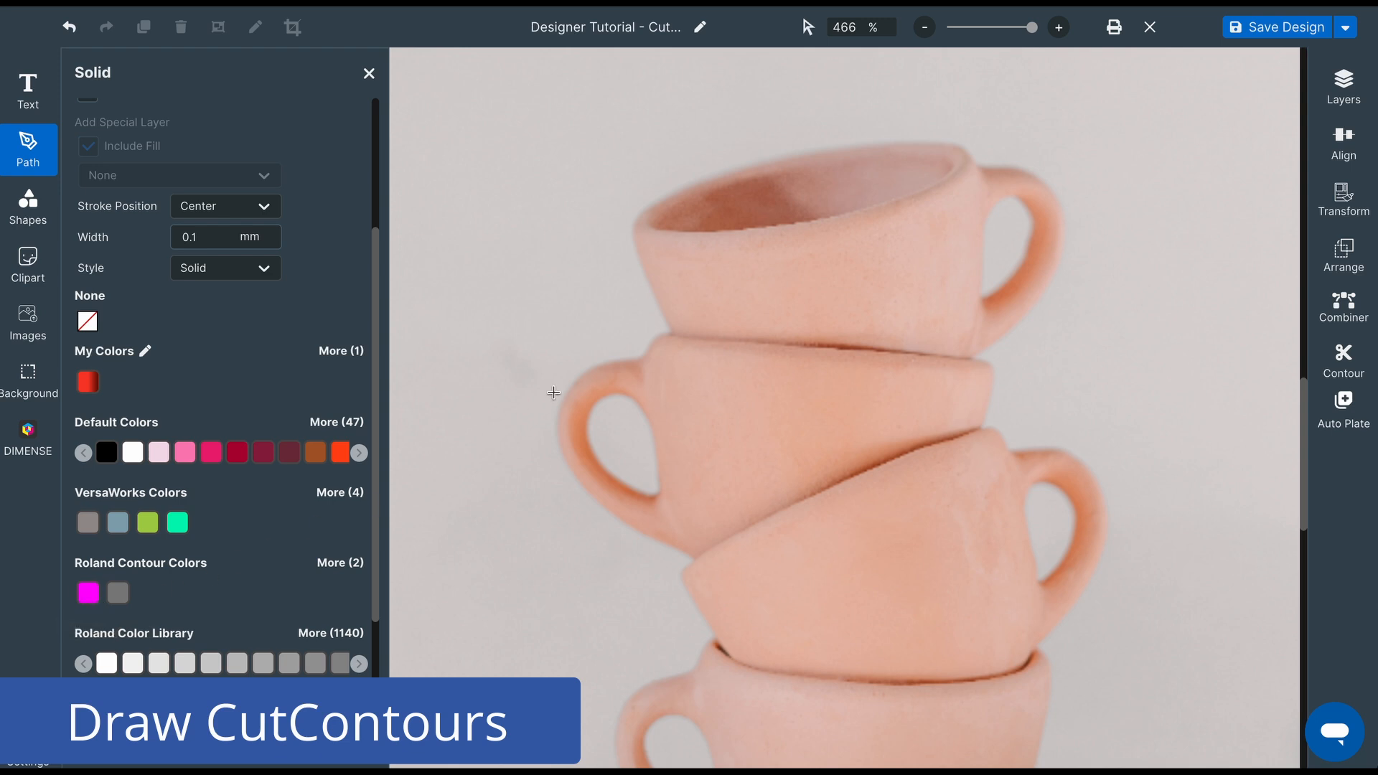
# Step: Trace a closed curved CutContour path around the outer outline of the stacked cups and end path editing
pyautogui.click(672, 335)
pyautogui.moveTo(632, 222); pyautogui.dragTo(636, 205)
pyautogui.click(799, 154)
pyautogui.moveTo(799, 154); pyautogui.dragTo(865, 138)
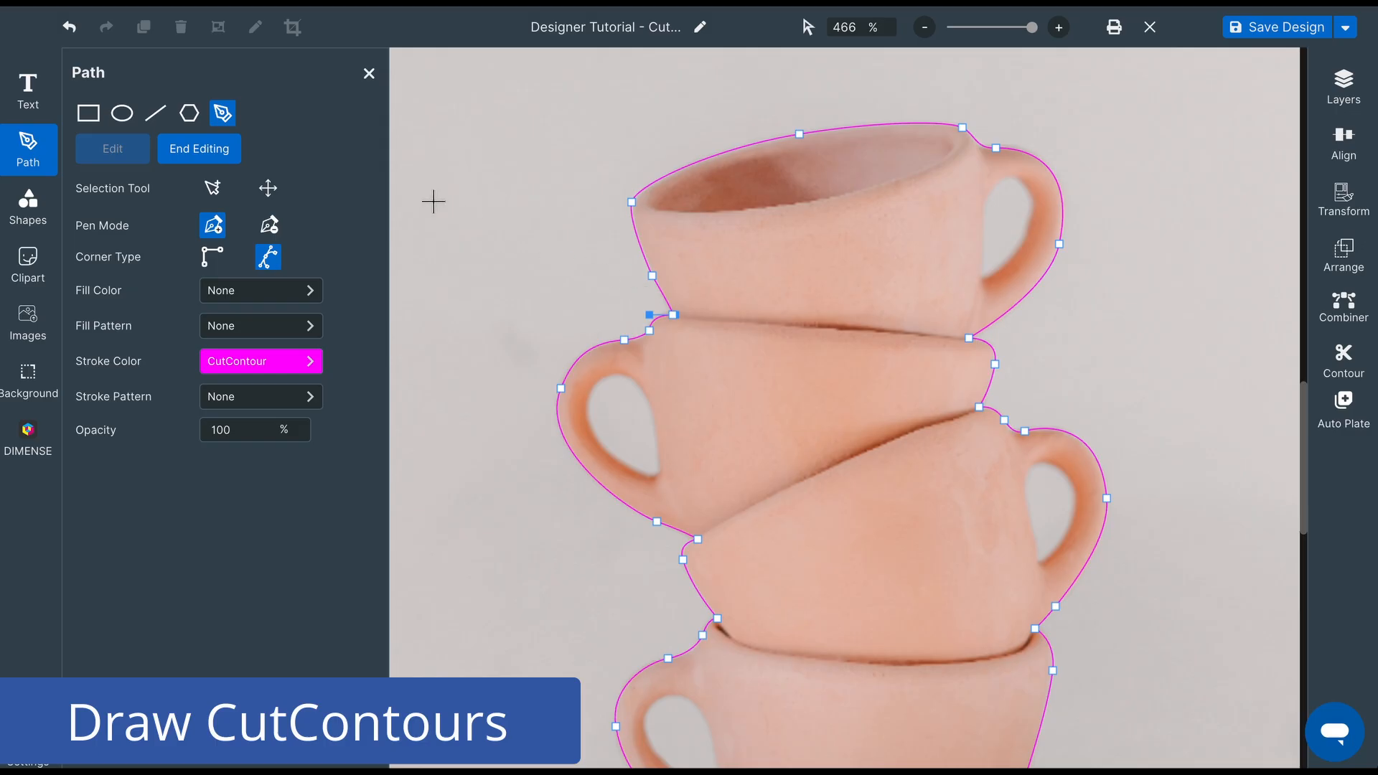
pyautogui.click(198, 149)
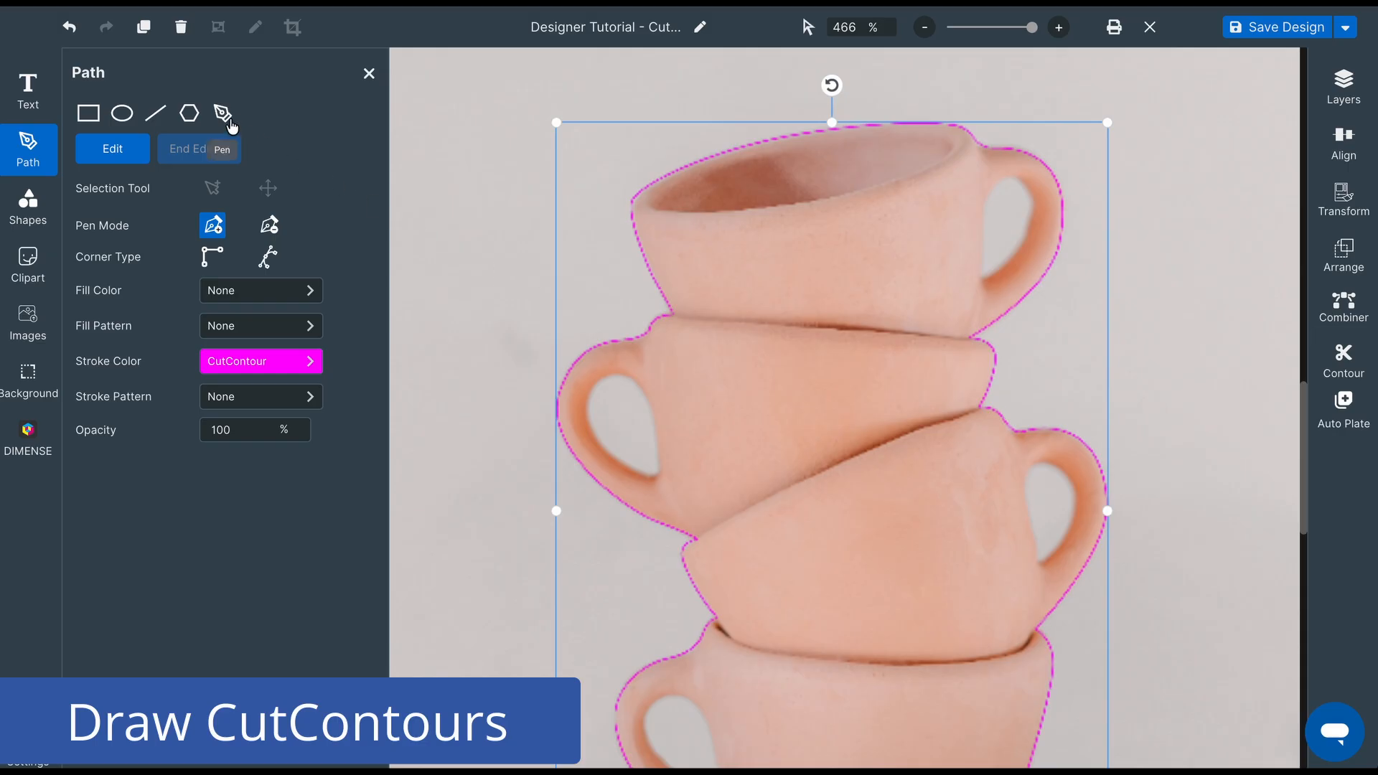
# Step: Draw a curved Pen path along the inner edge of the top cup's handle opening
pyautogui.click(228, 117)
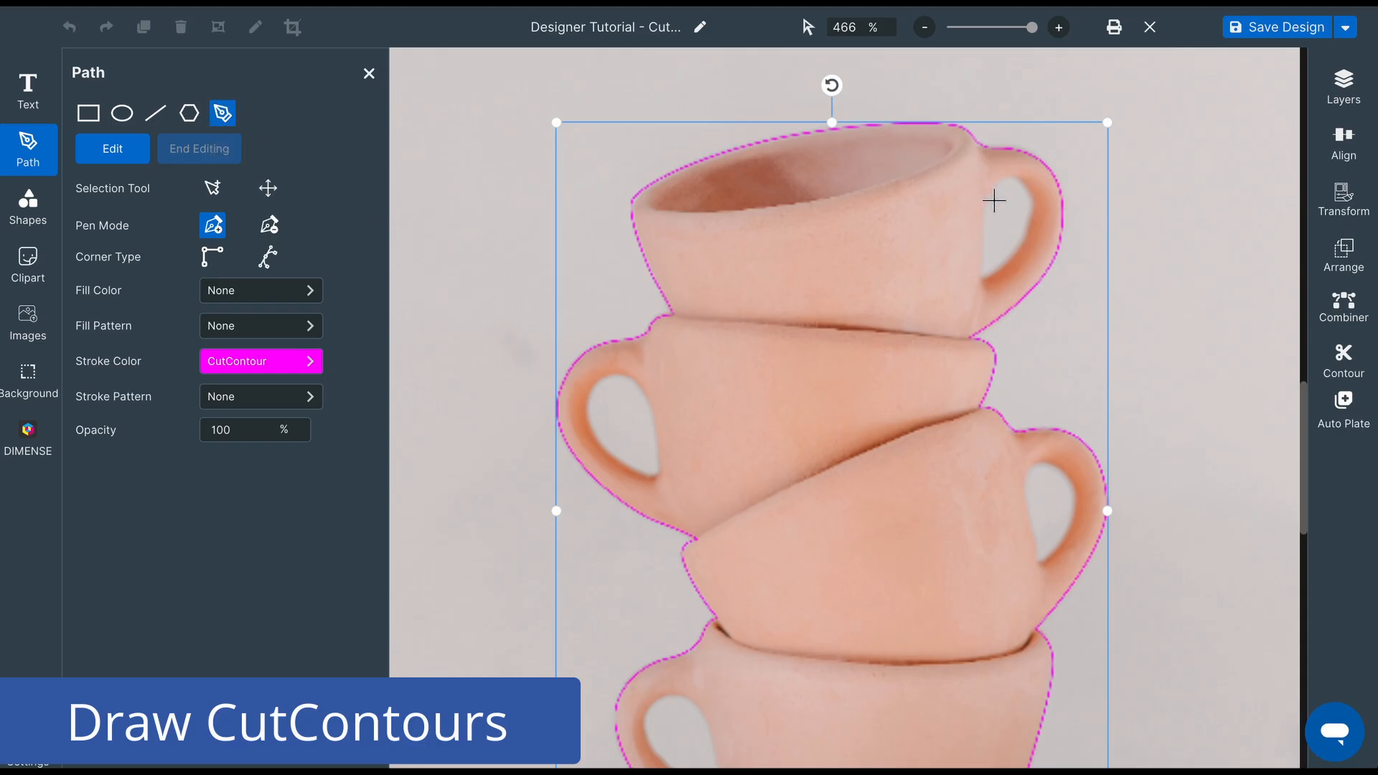
pyautogui.click(984, 204)
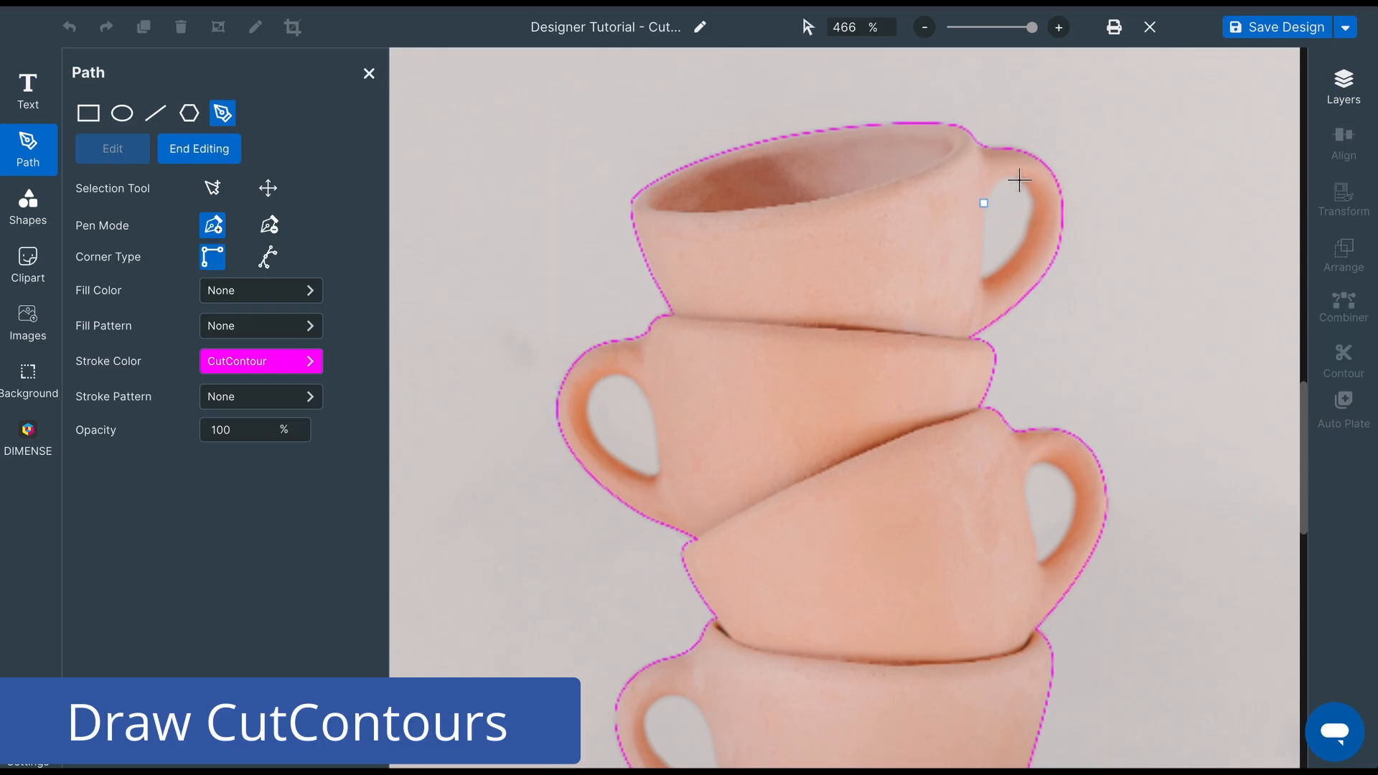
pyautogui.moveTo(1019, 180); pyautogui.dragTo(1036, 195)
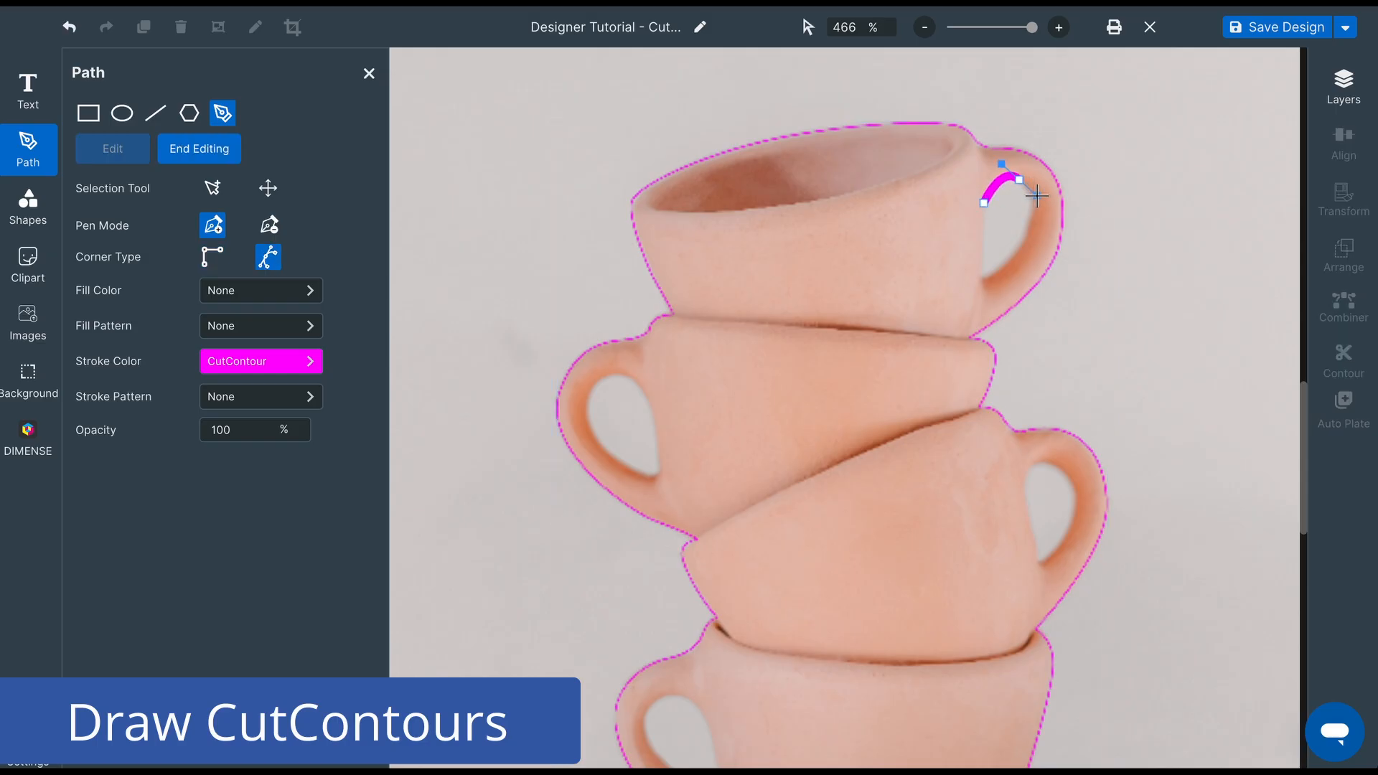
# Step: Reduce the stroke width of the top handle's inner path
pyautogui.click(242, 367)
pyautogui.click(272, 453)
pyautogui.click(273, 453)
pyautogui.click(273, 454)
pyautogui.click(273, 454)
pyautogui.click(273, 453)
pyautogui.click(273, 454)
pyautogui.click(273, 454)
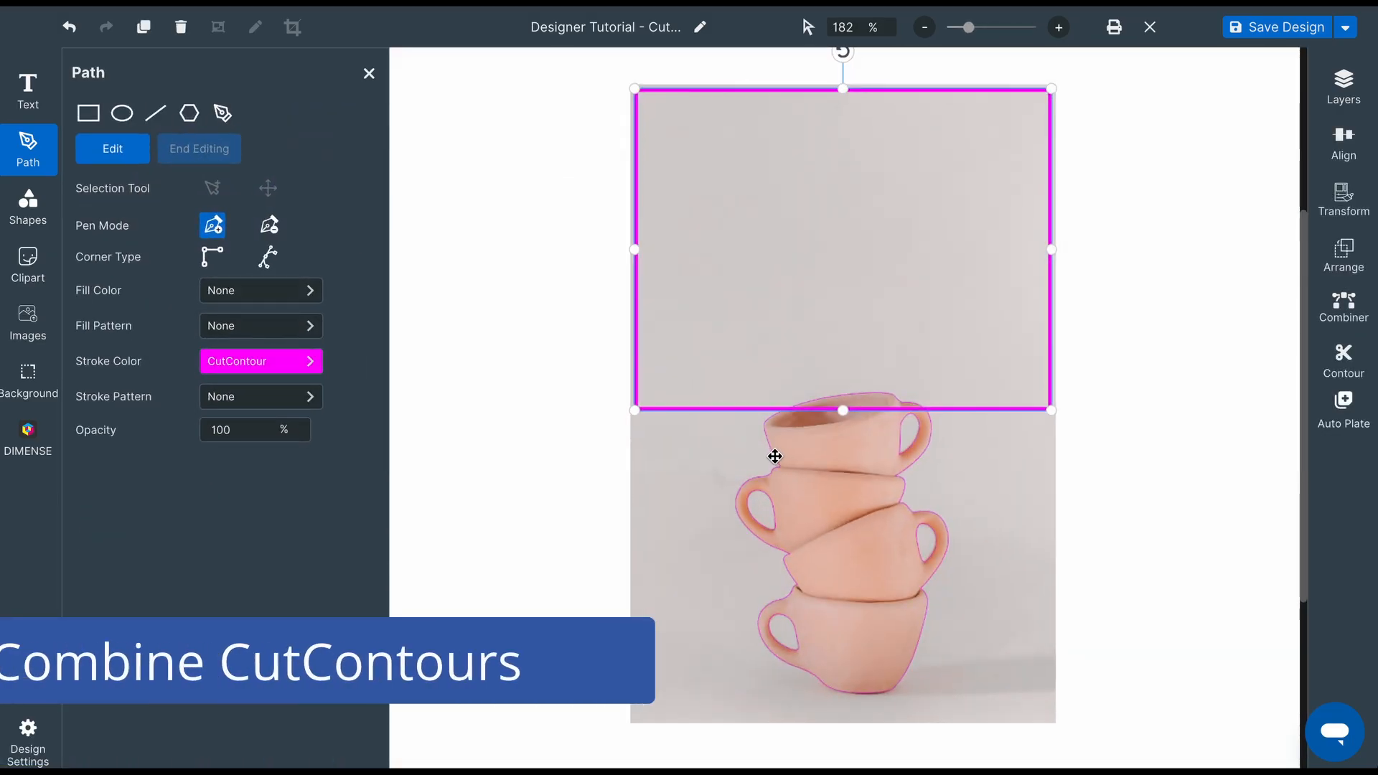
# Step: Unite the rectangle above the cups with the cup stack's outer outline into one CutContour
pyautogui.keyDown('shift'); pyautogui.click(776, 455); pyautogui.keyUp('shift')
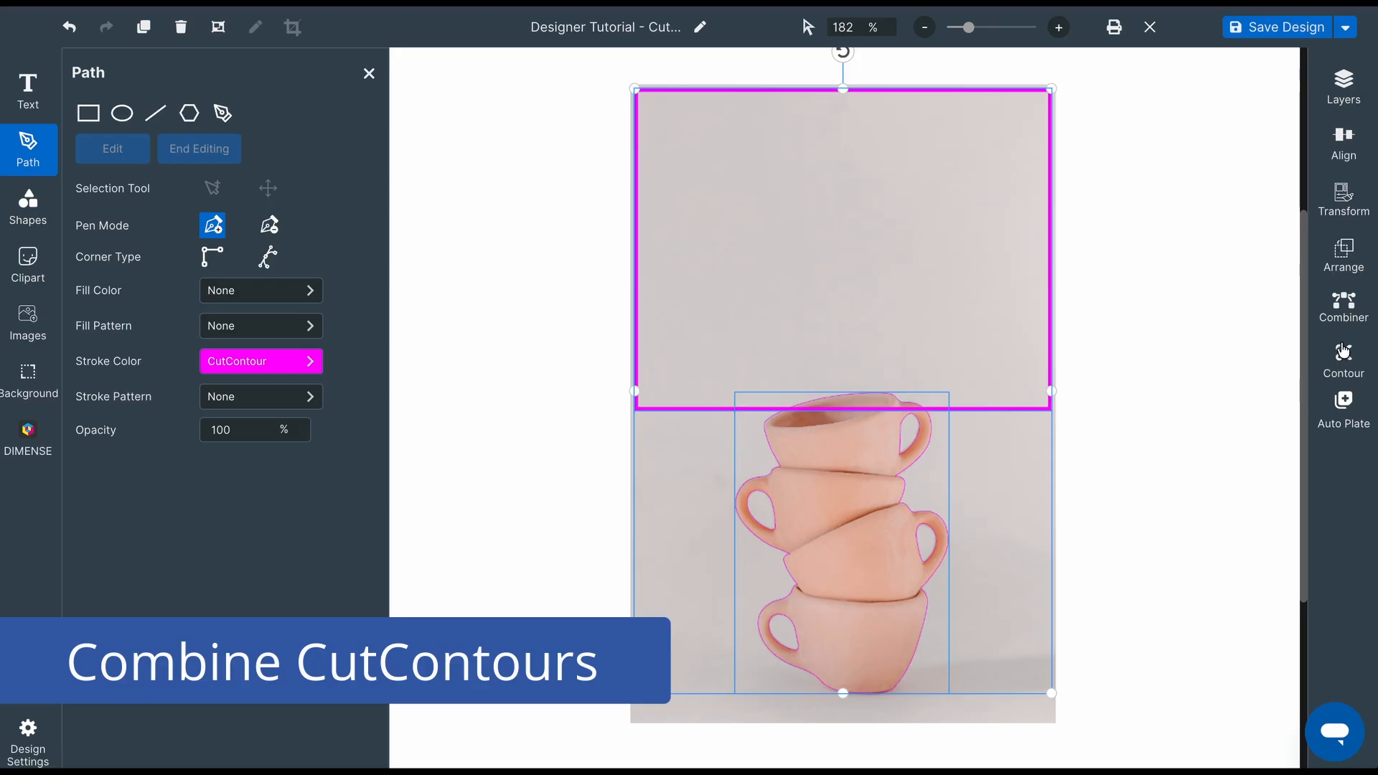
pyautogui.click(1343, 302)
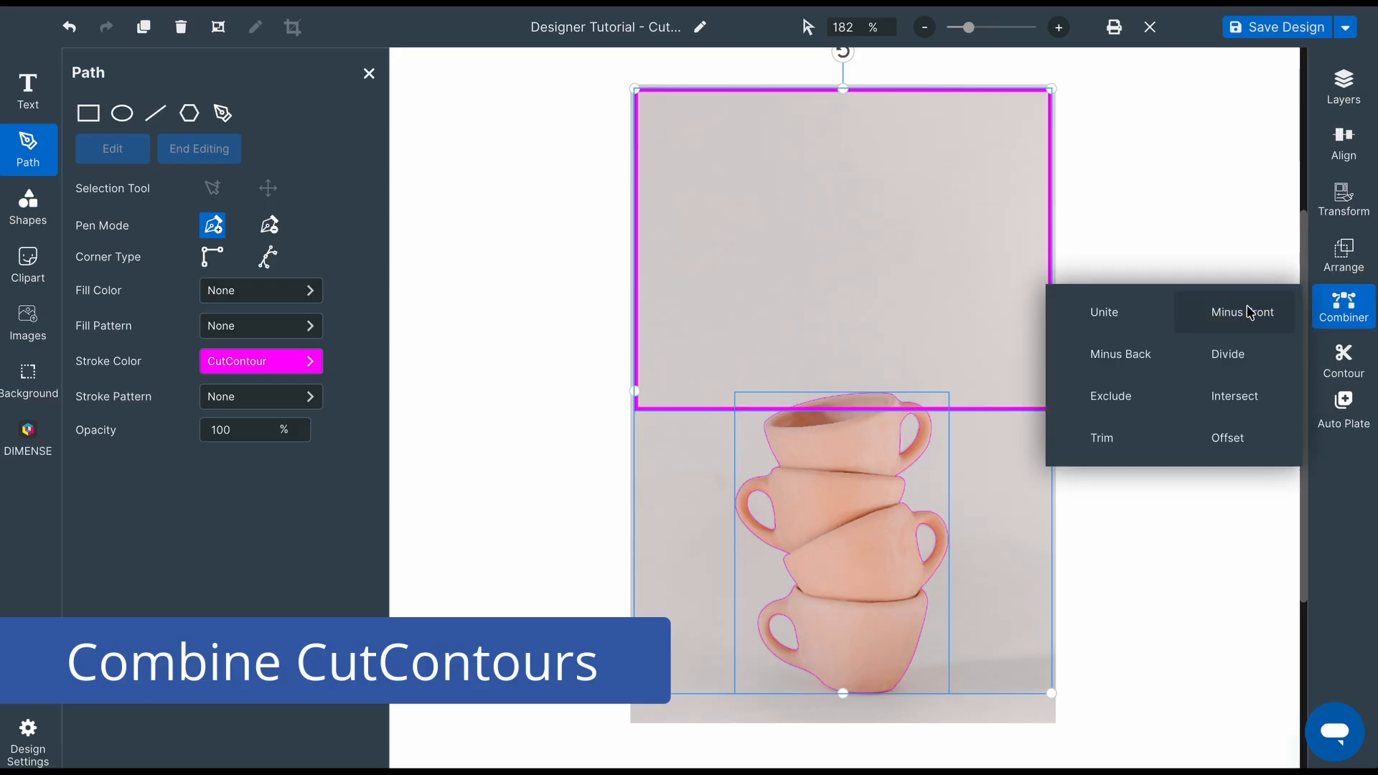
pyautogui.click(1106, 319)
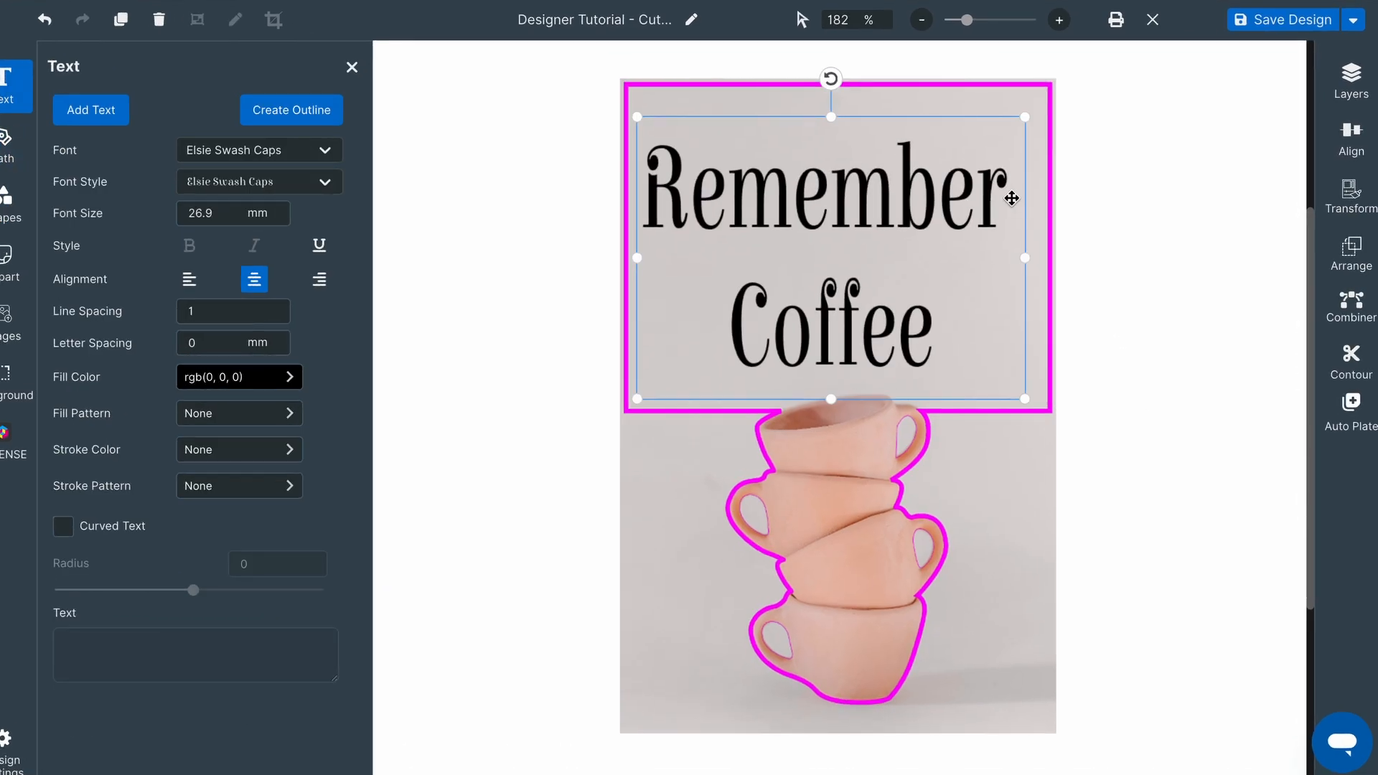
# Step: Resize the "Remember Coffee" text inside the rectangular part of the contour
pyautogui.moveTo(1026, 115); pyautogui.dragTo(1033, 128)
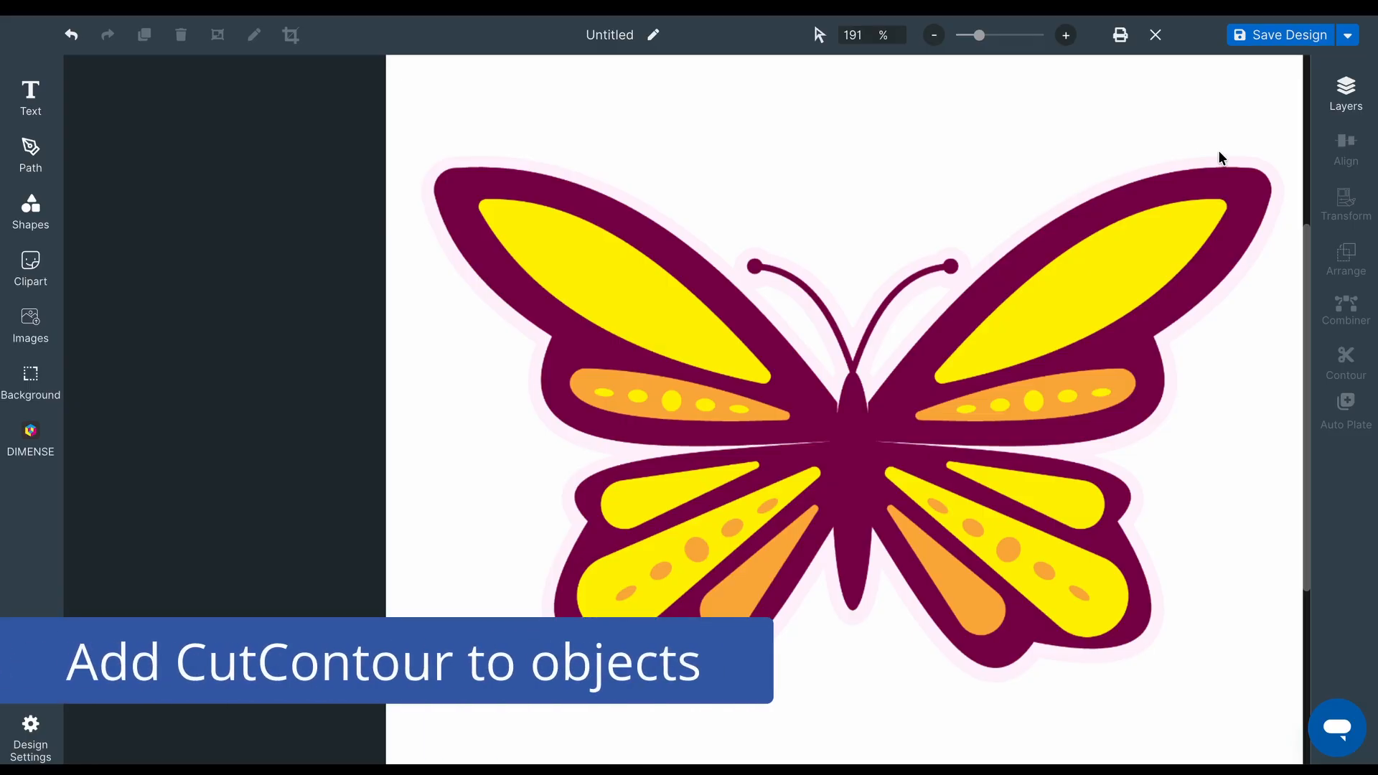
# Step: Enter the butterfly clipart's editing mode and give its pale outer background path a CutContour stroke
pyautogui.click(1213, 160)
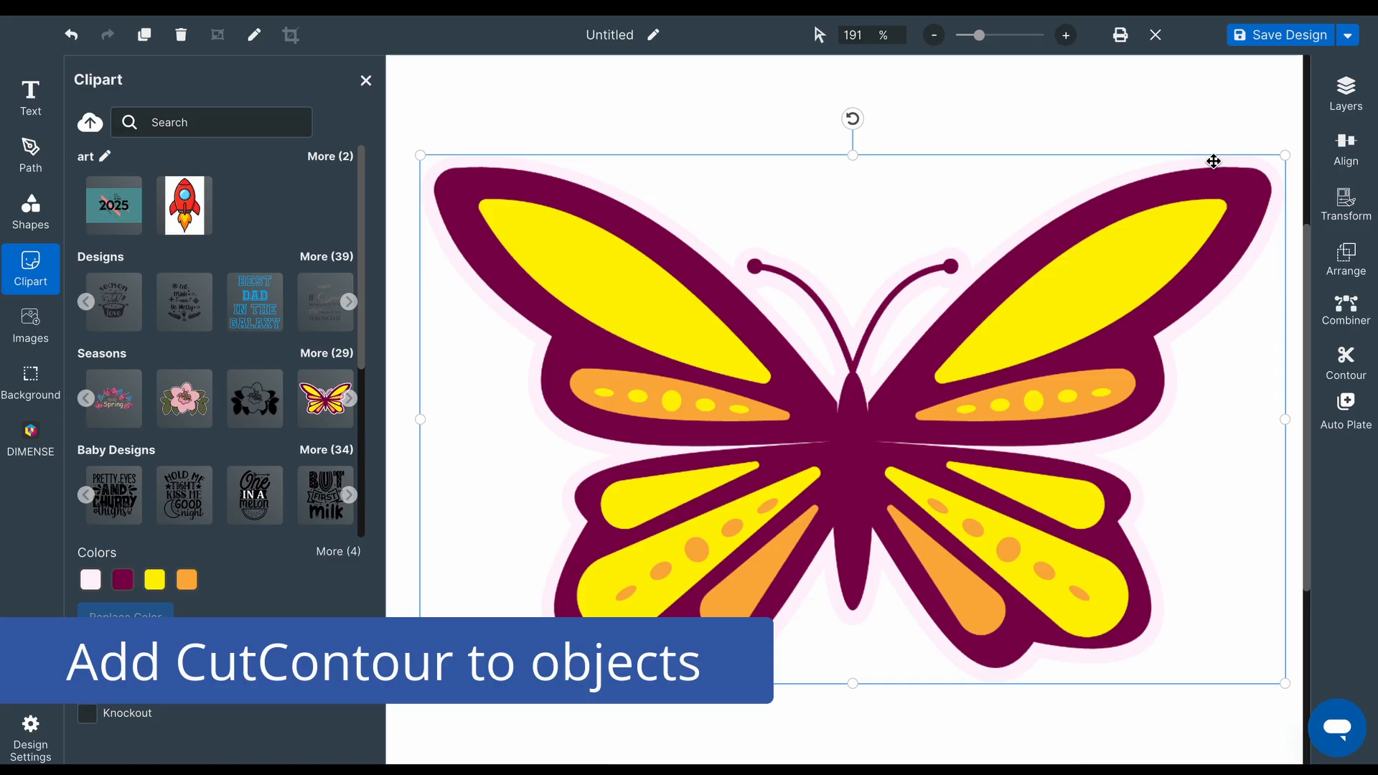
pyautogui.doubleClick(1214, 162)
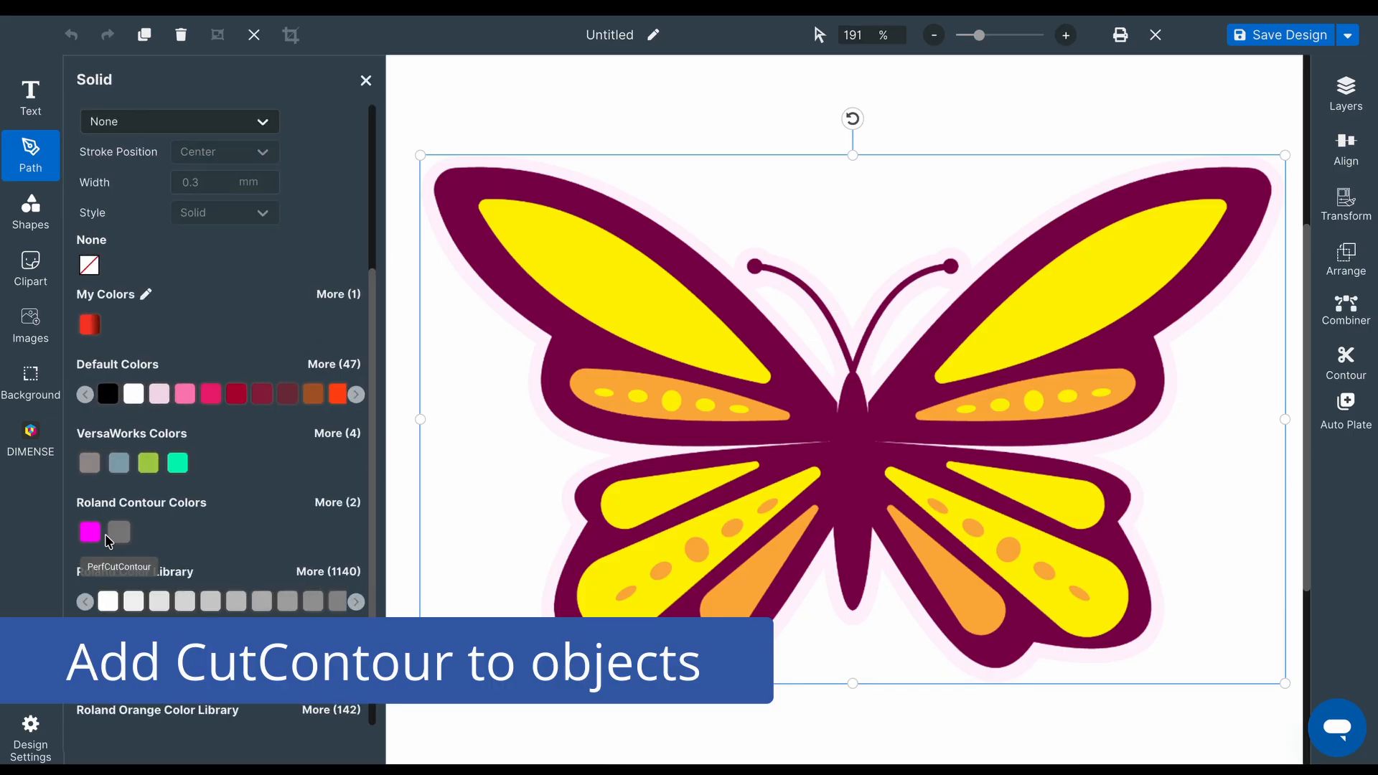
pyautogui.click(90, 532)
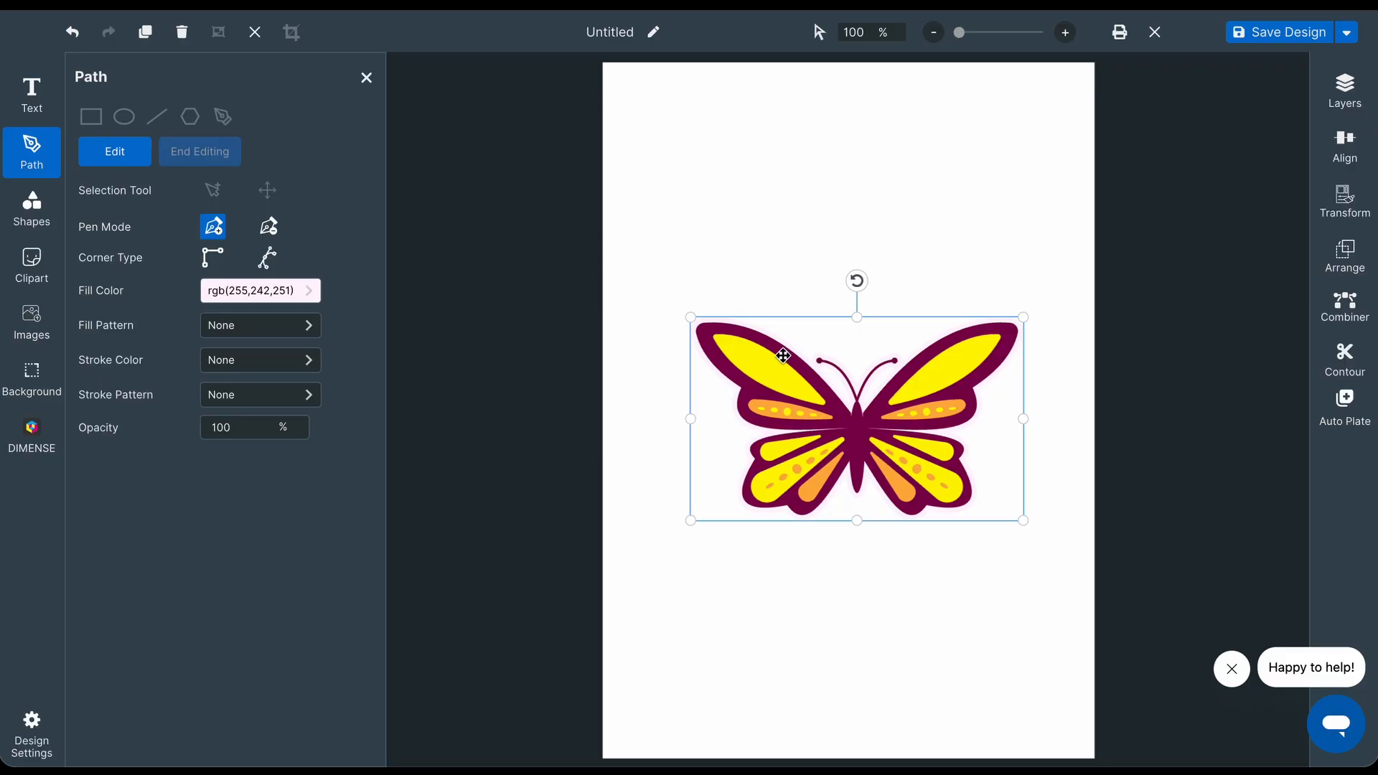
# Step: Create a Cut Contour around the butterfly's pale background path with a 5 mm offset
pyautogui.click(1323, 371)
pyautogui.click(1144, 377)
pyautogui.write('5')
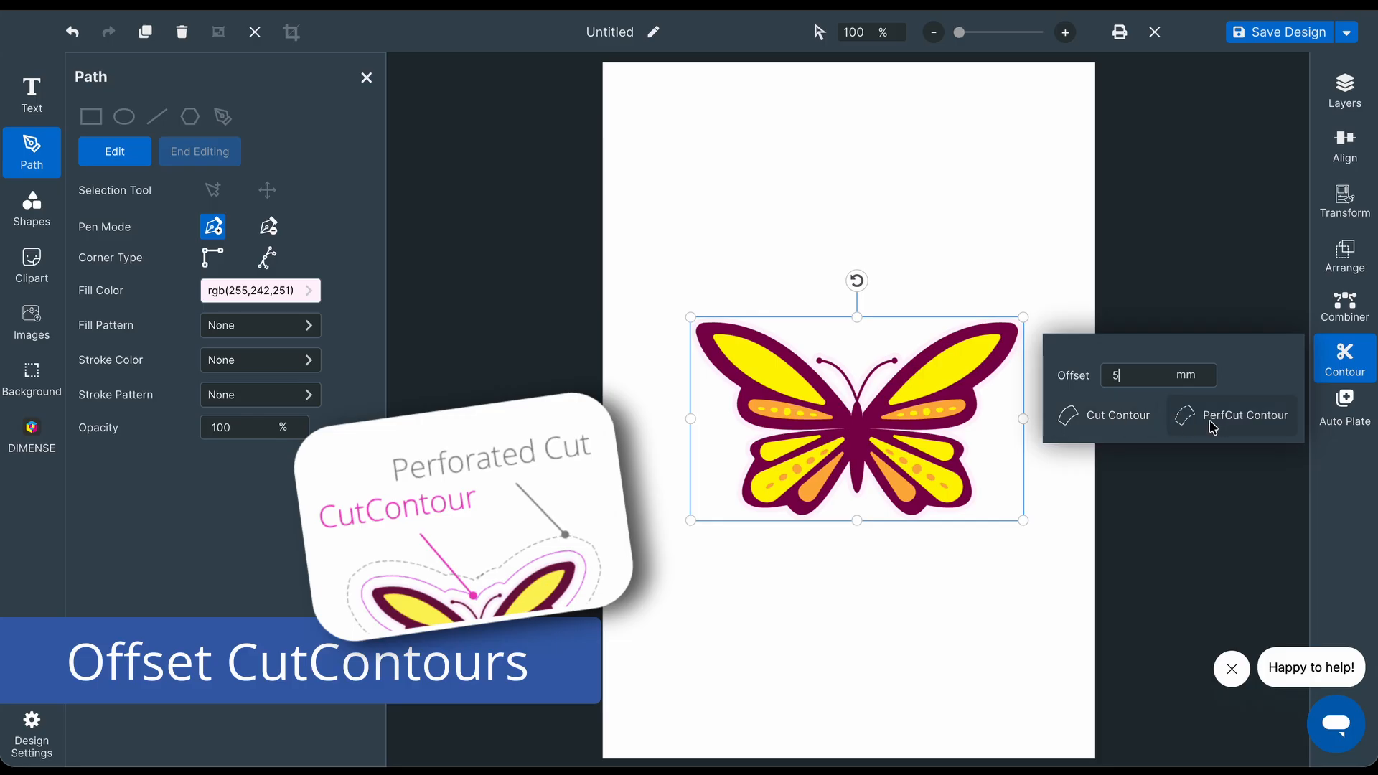
pyautogui.click(1118, 415)
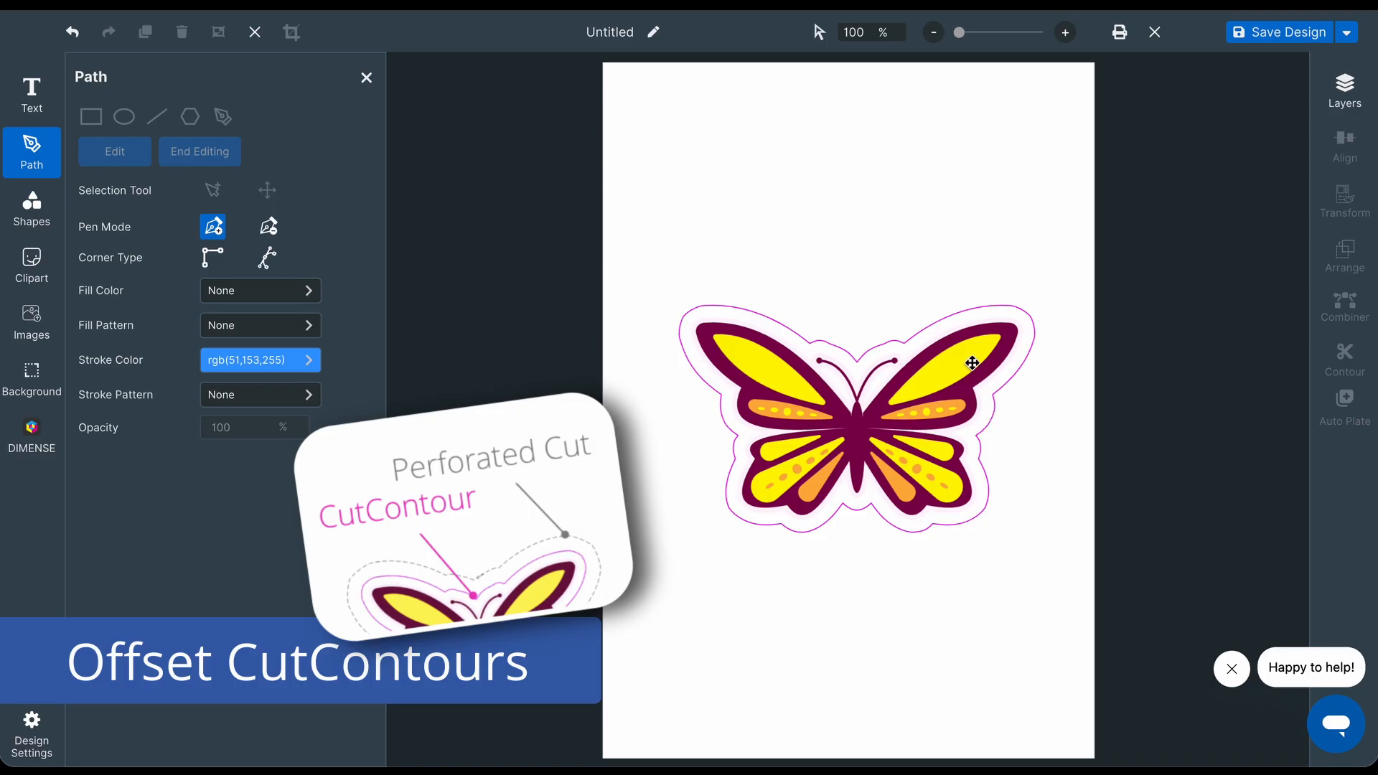
# Step: Select the butterfly's pale background path from the layer list and create a PerfCut Contour around it with a new offset
pyautogui.click(1019, 336)
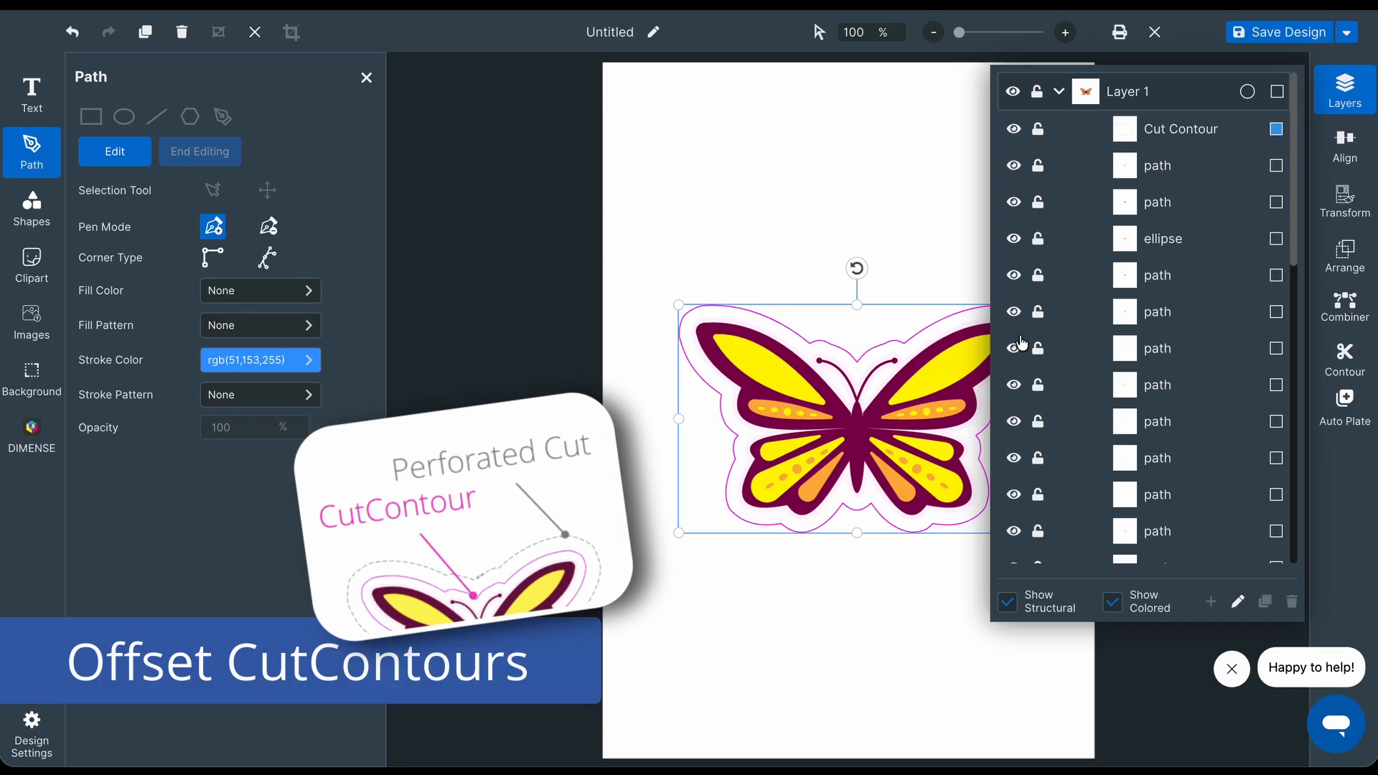
pyautogui.moveTo(1299, 255); pyautogui.dragTo(1308, 574)
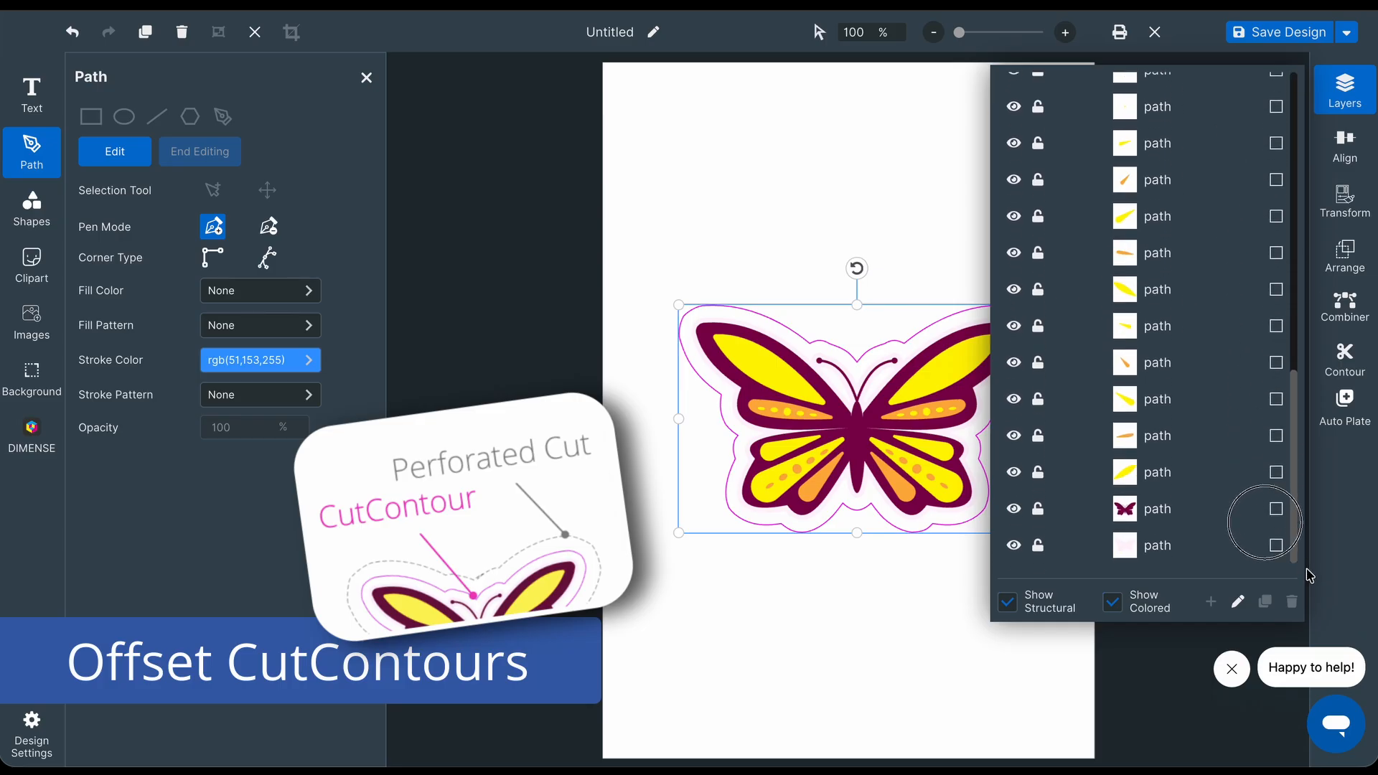
pyautogui.click(1276, 546)
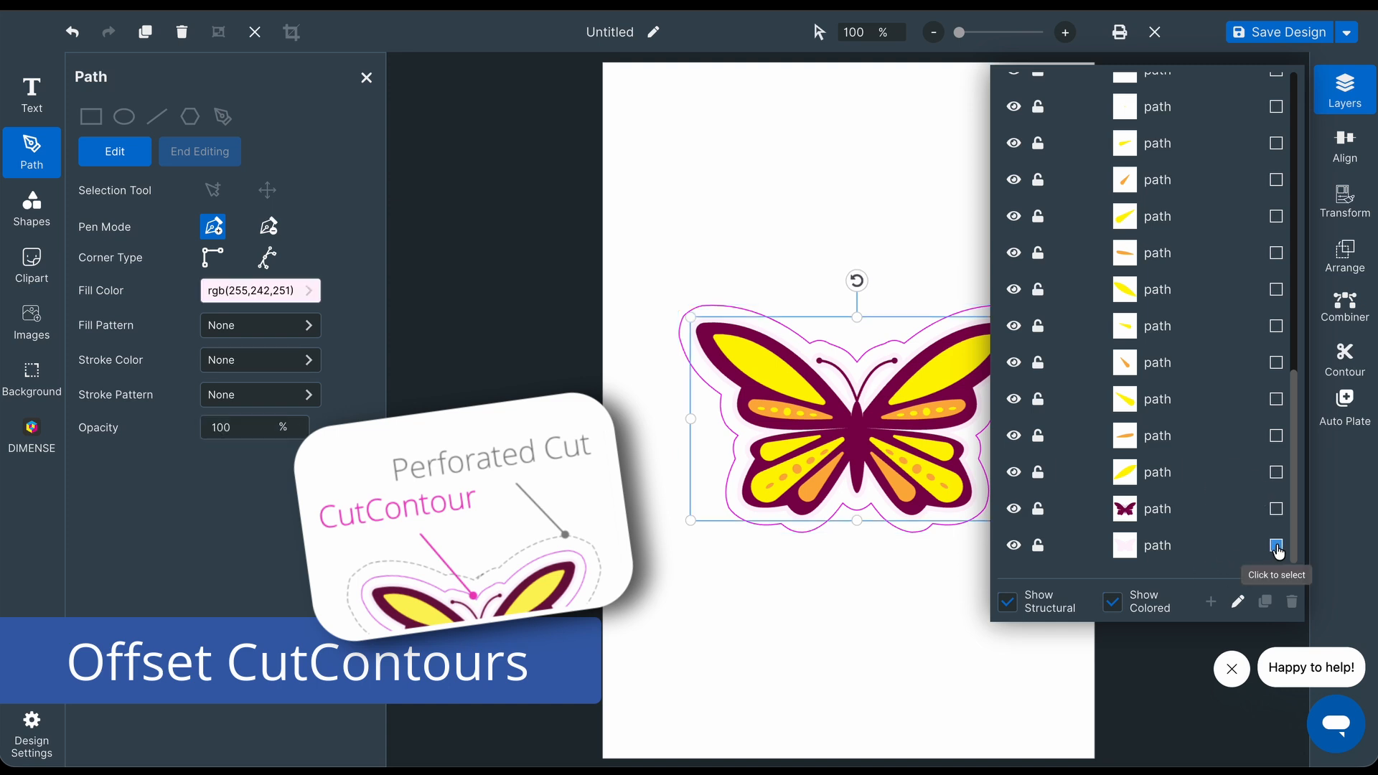
pyautogui.click(1345, 359)
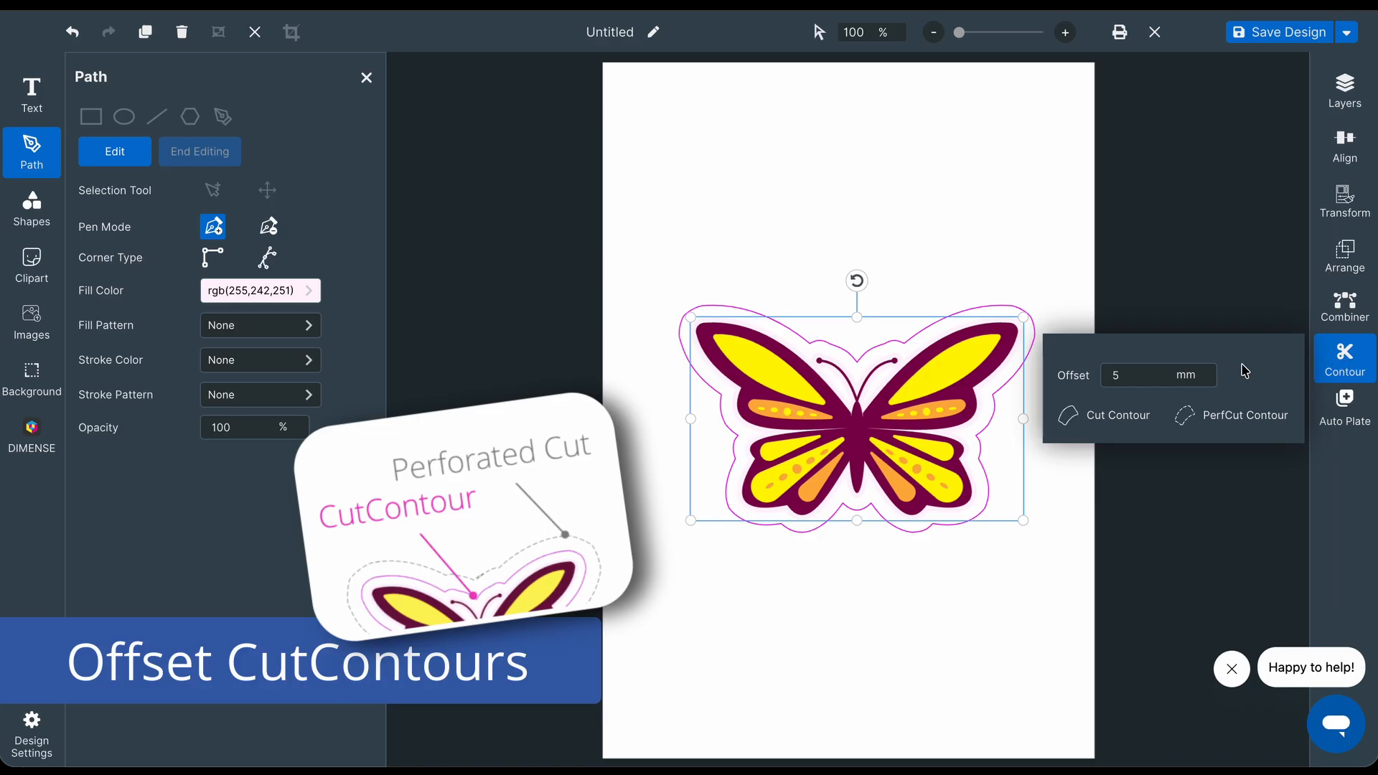
pyautogui.write('1')
pyautogui.click(1217, 414)
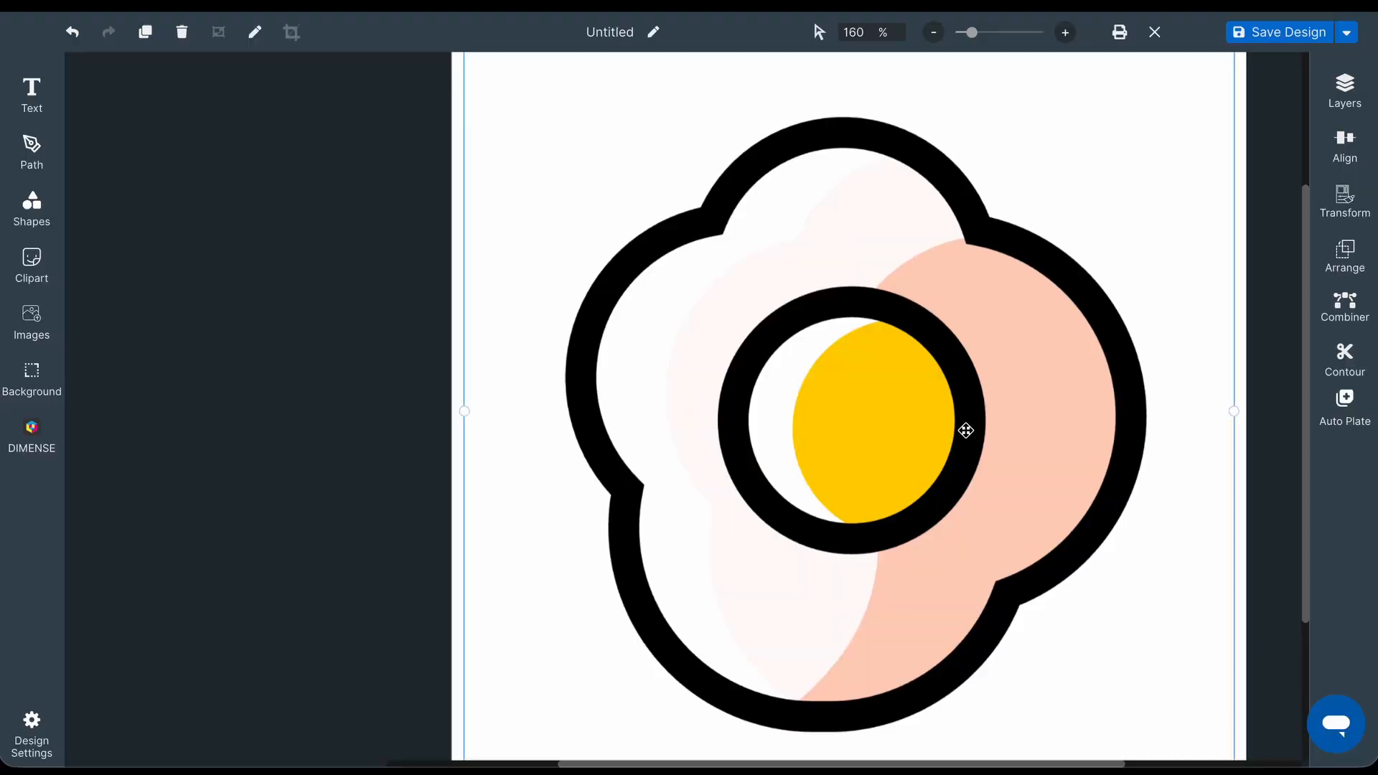
# Step: Auto-generate a white plate over the Print Area of the flower-shaped clipart
pyautogui.click(954, 432)
pyautogui.click(1348, 409)
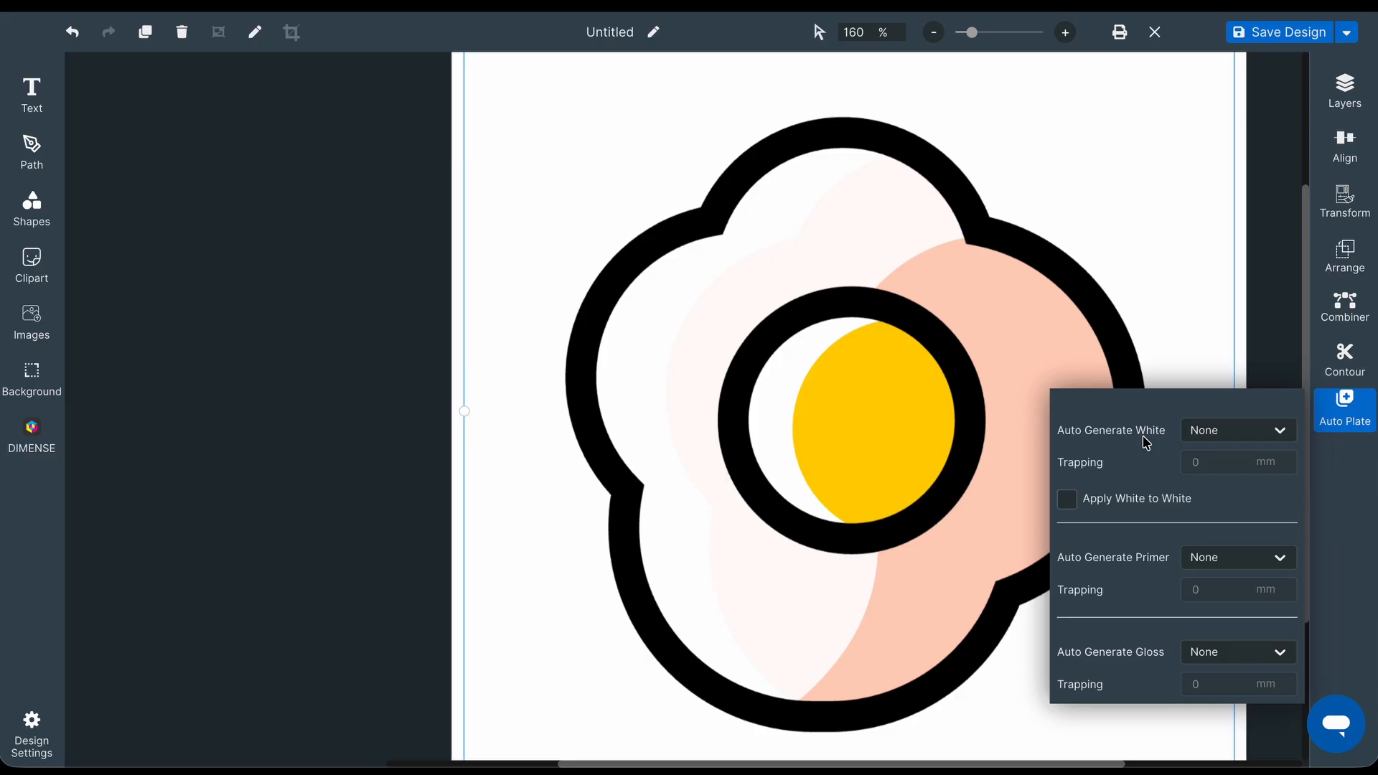
pyautogui.click(1224, 435)
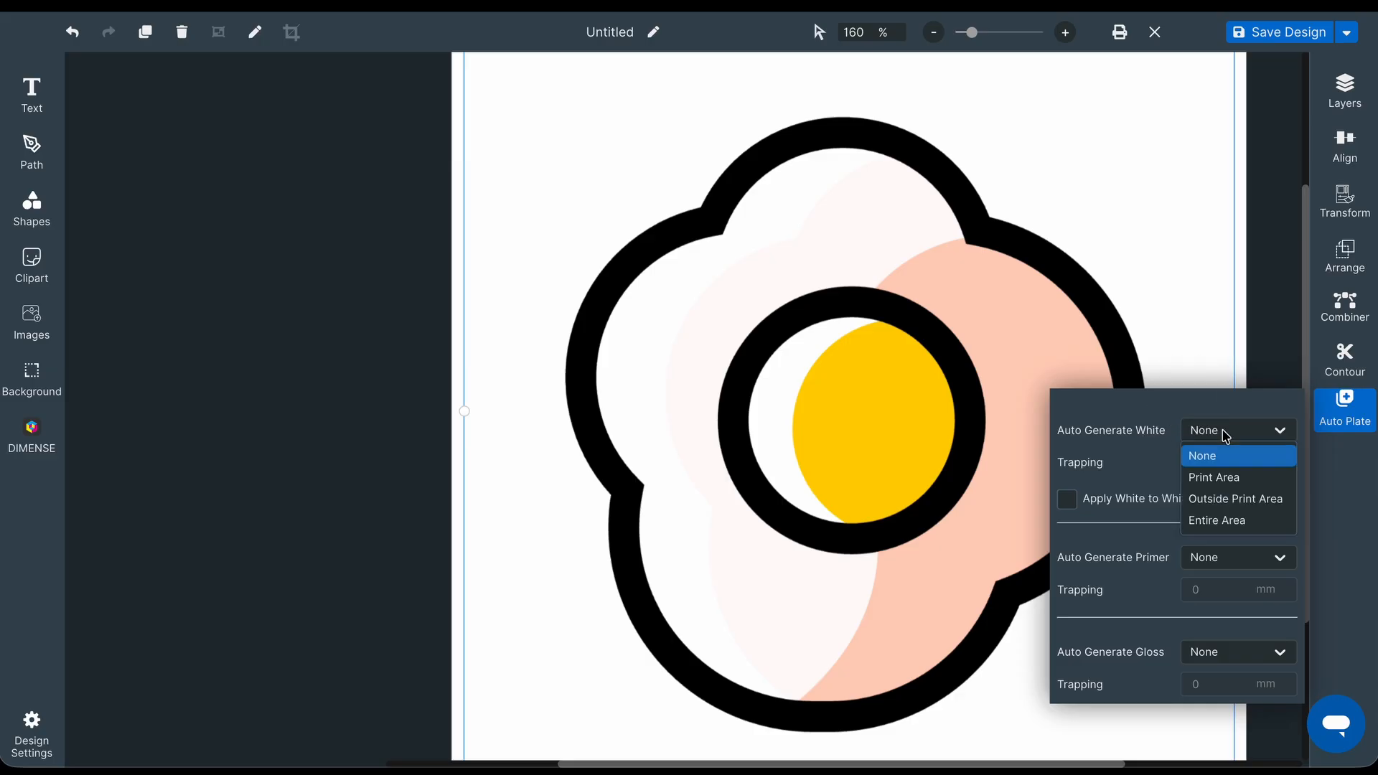
pyautogui.click(1210, 479)
# Step: Enable Apply White to White for the clipart's white plate and open its Trapping value for editing
pyautogui.click(1343, 404)
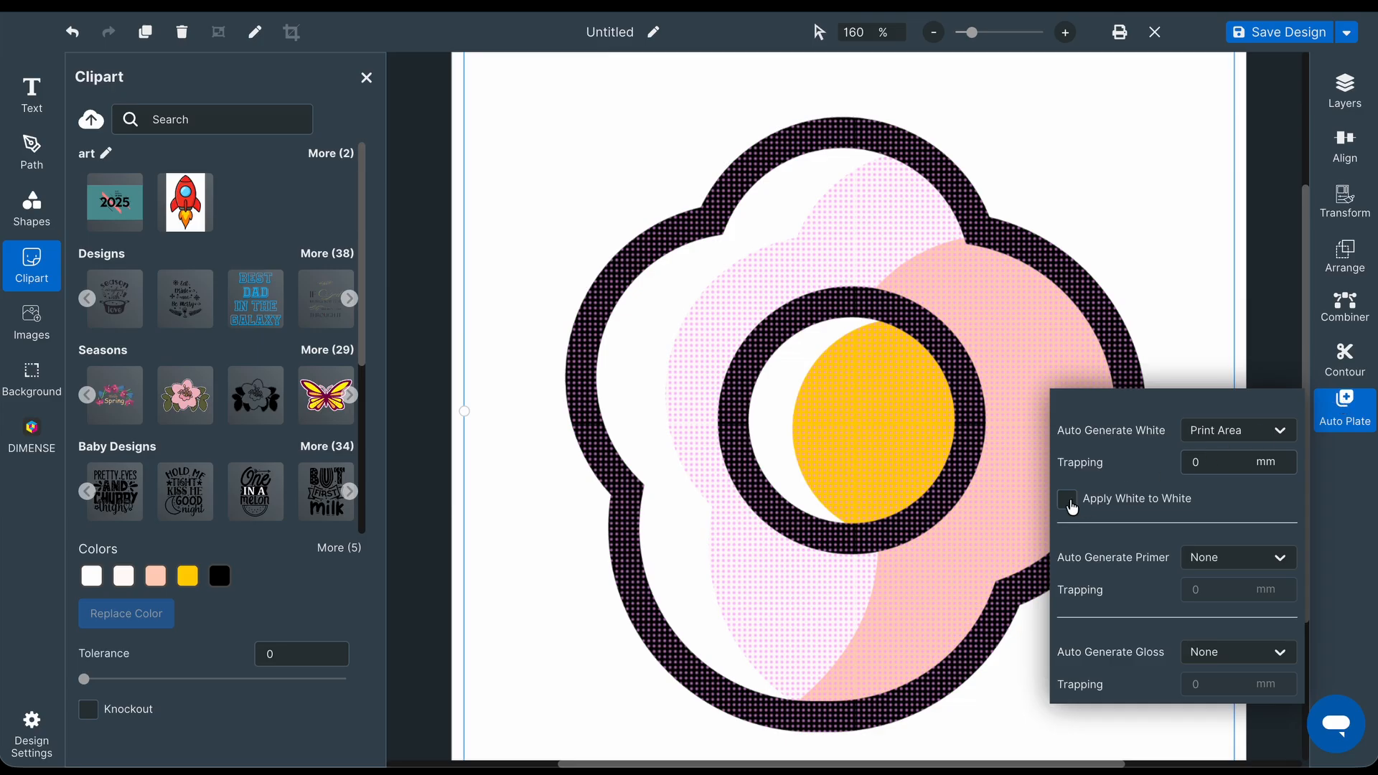
pyautogui.click(1069, 502)
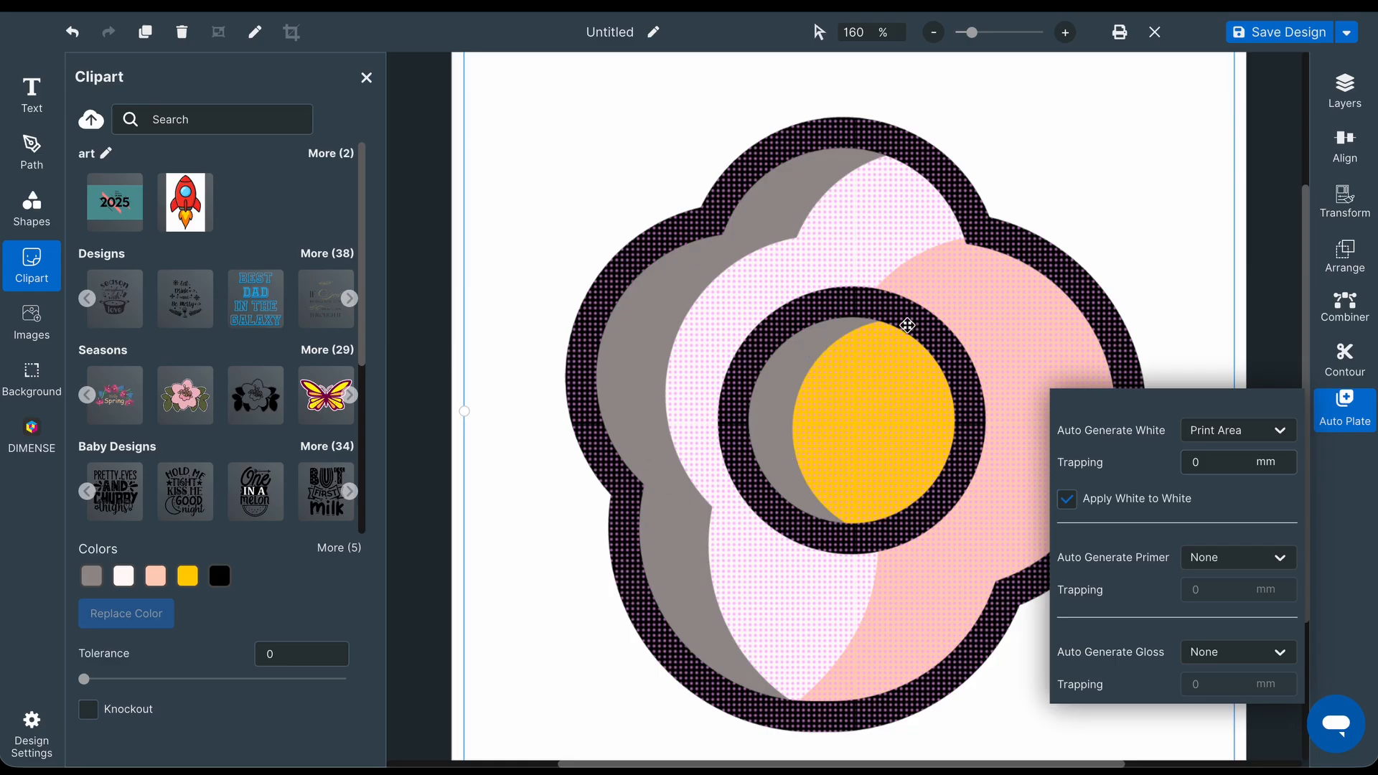
pyautogui.doubleClick(1217, 459)
pyautogui.click(1126, 508)
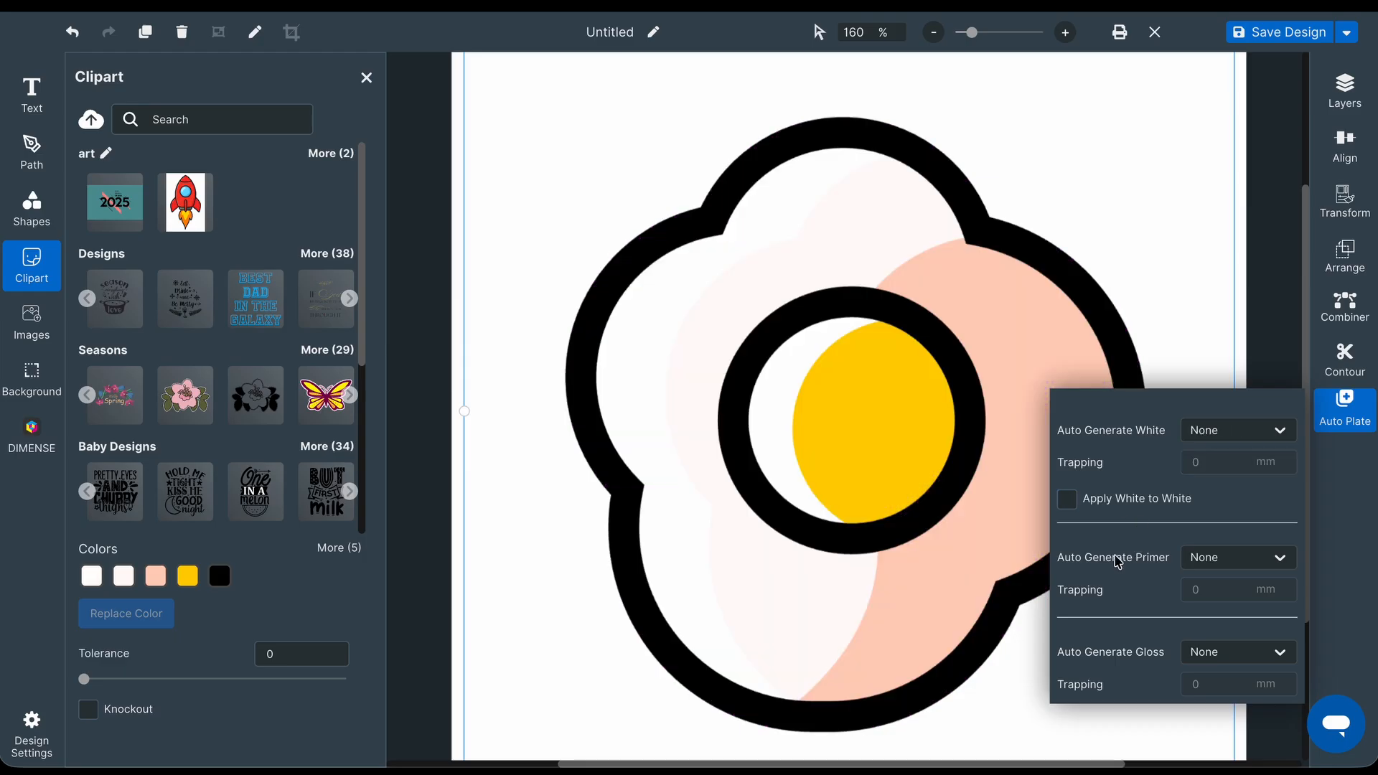
# Step: Auto-generate a primer plate over the clipart's Print Area
pyautogui.click(1193, 565)
pyautogui.click(1213, 609)
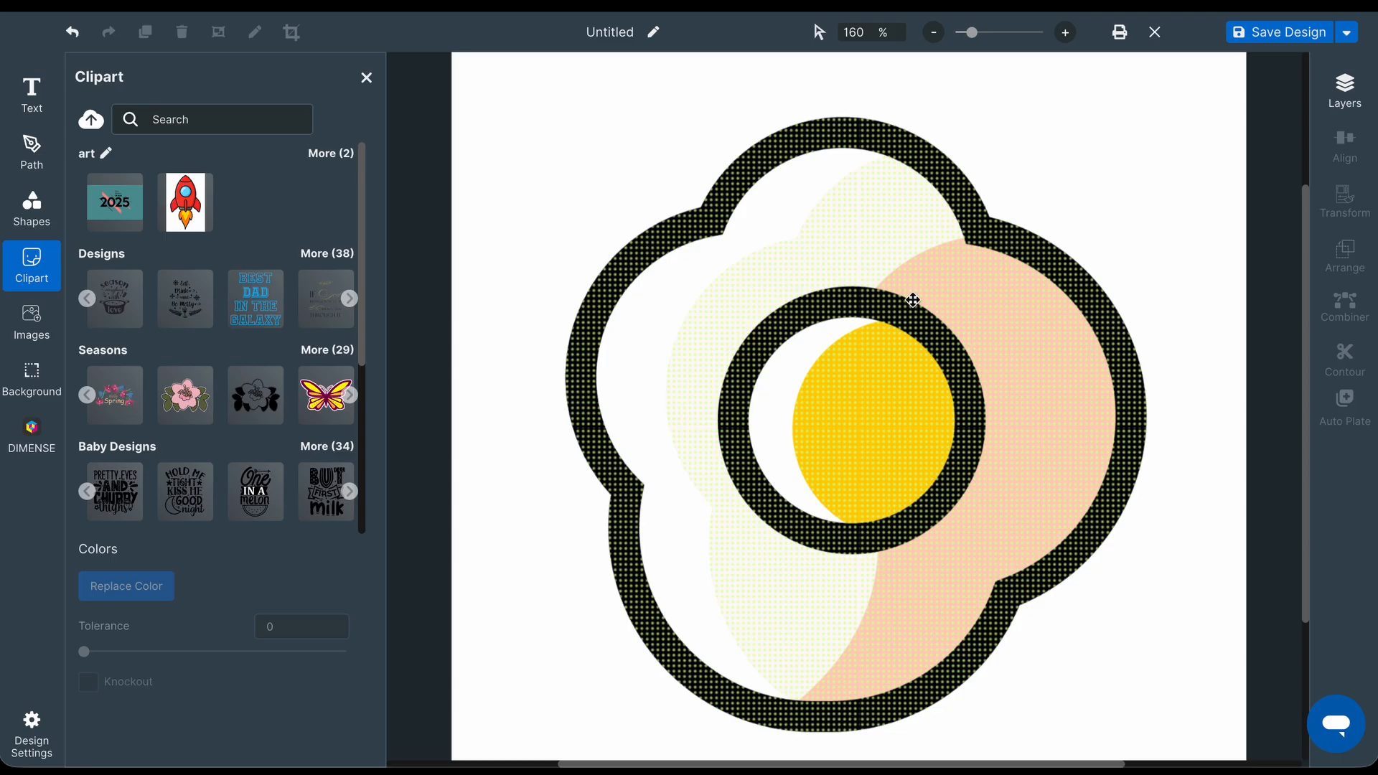
# Step: Auto-generate a gloss plate over the Print Area of the flower-shaped clipart
pyautogui.click(1009, 342)
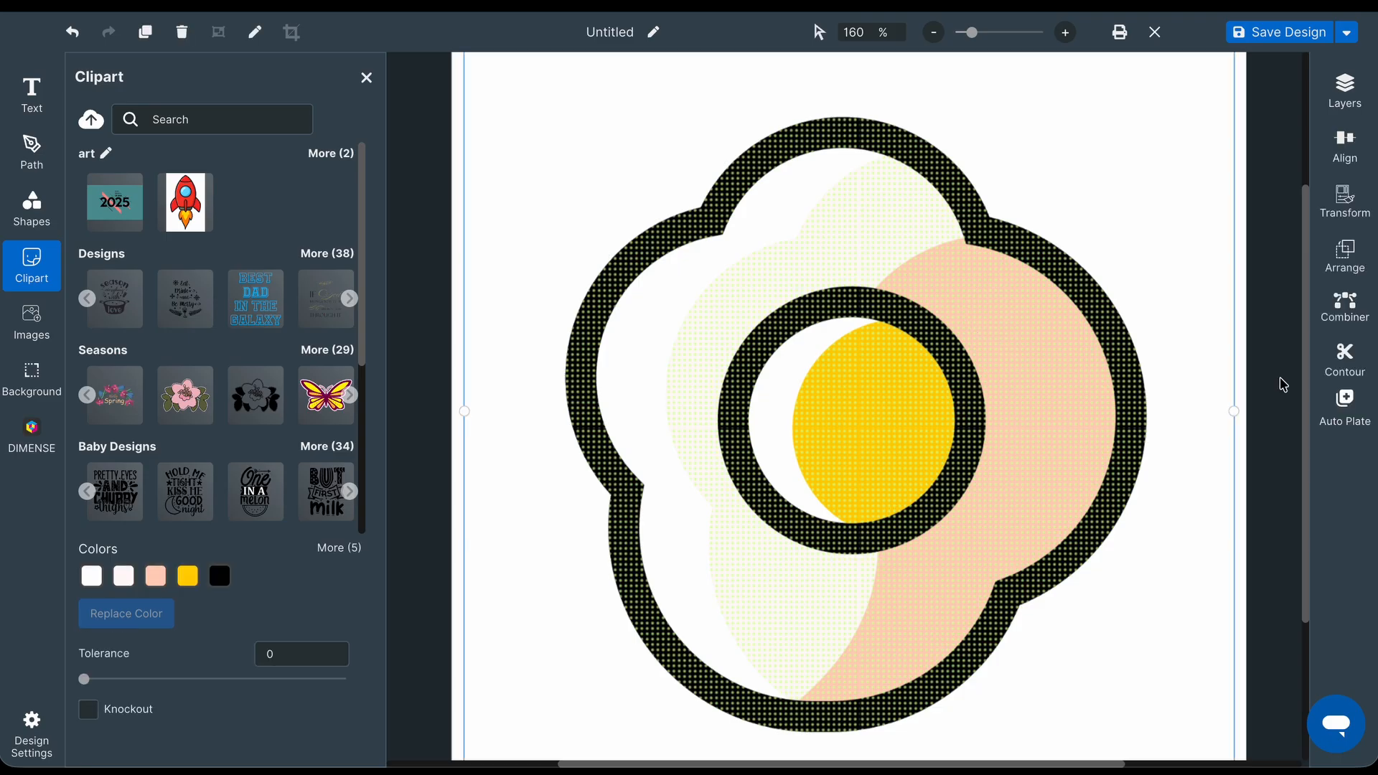
pyautogui.click(1344, 406)
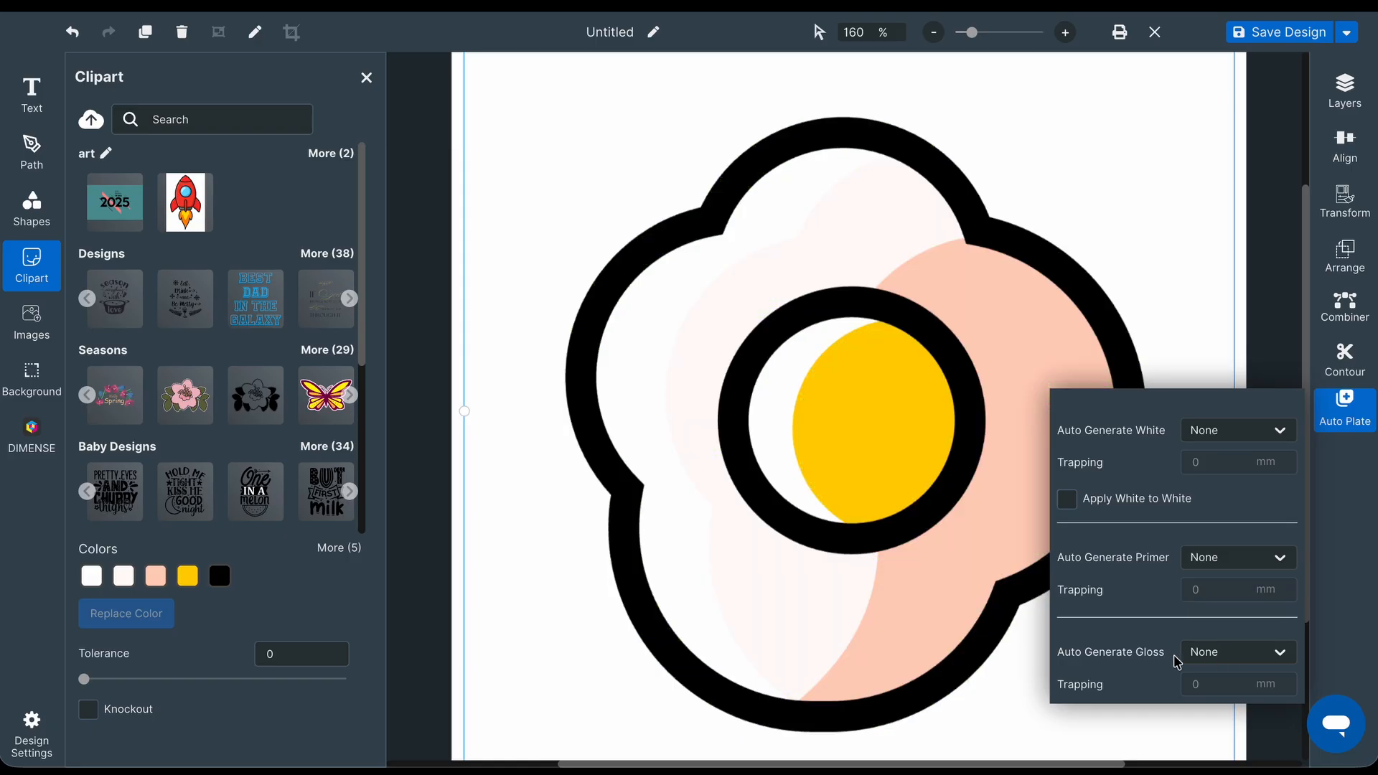
pyautogui.click(1199, 654)
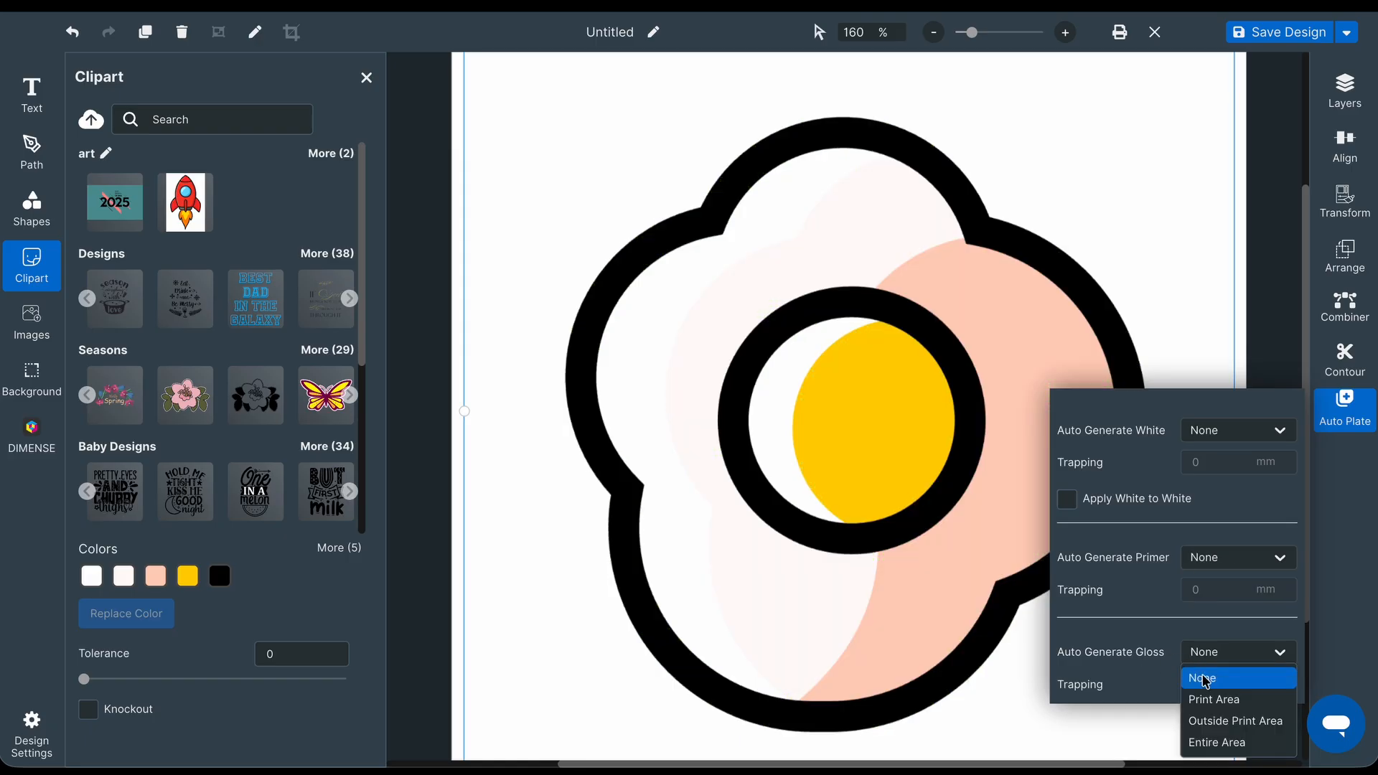
pyautogui.click(1208, 700)
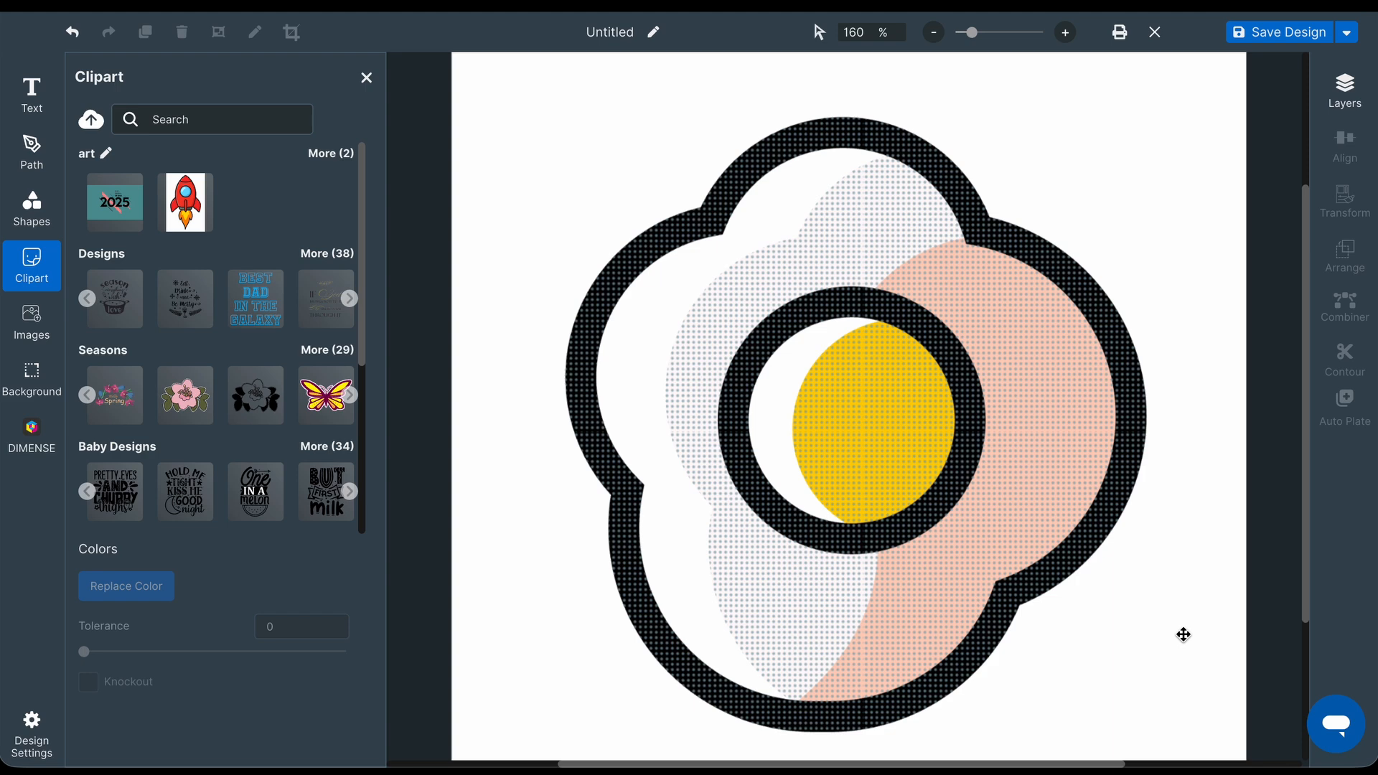